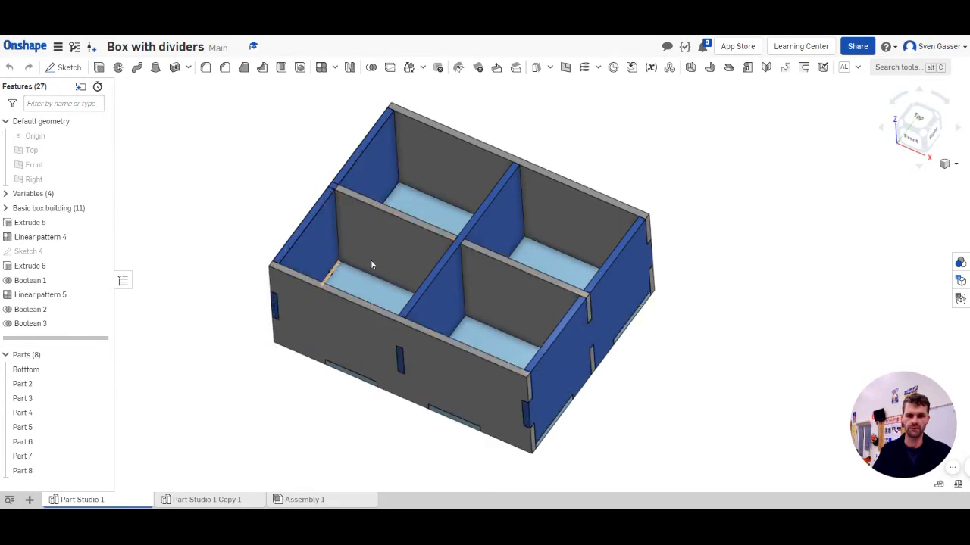
Step: Switch from Part Studio 1 to Part Studio 1 Copy 1, which holds the box with a single divider
right_drag(425, 340, 435, 367)
scroll(437, 369, down, 4)
scroll(289, 354, up, 3)
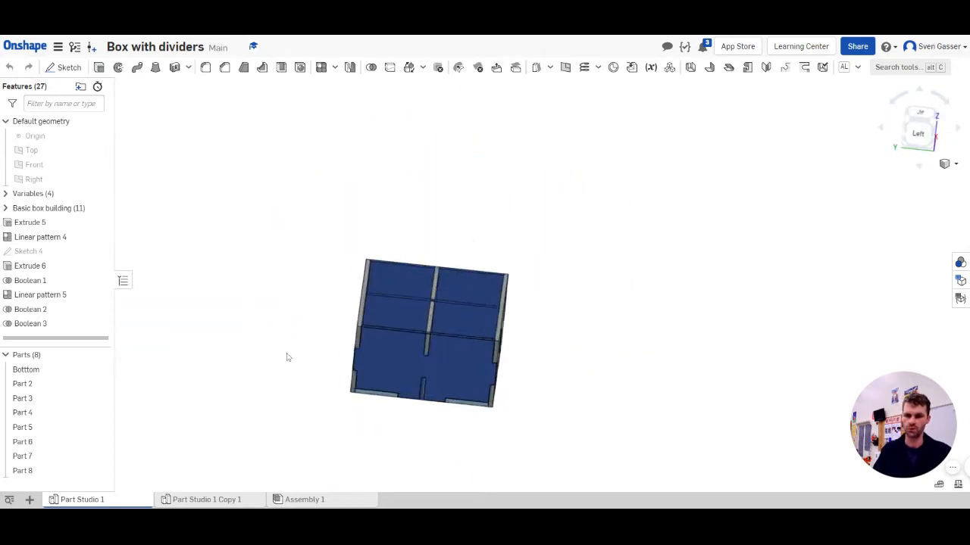
key(shift+7)
click(212, 500)
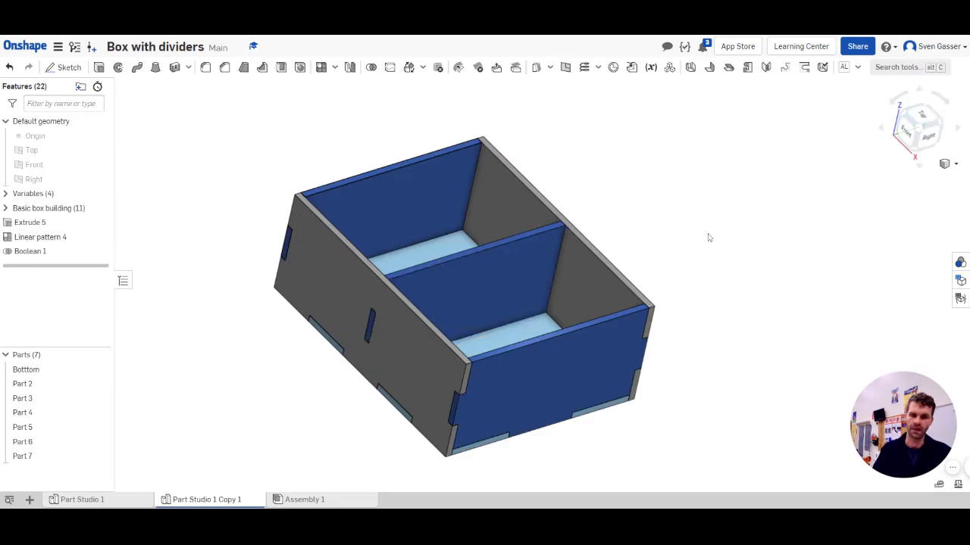
right_drag(670, 244, 658, 265)
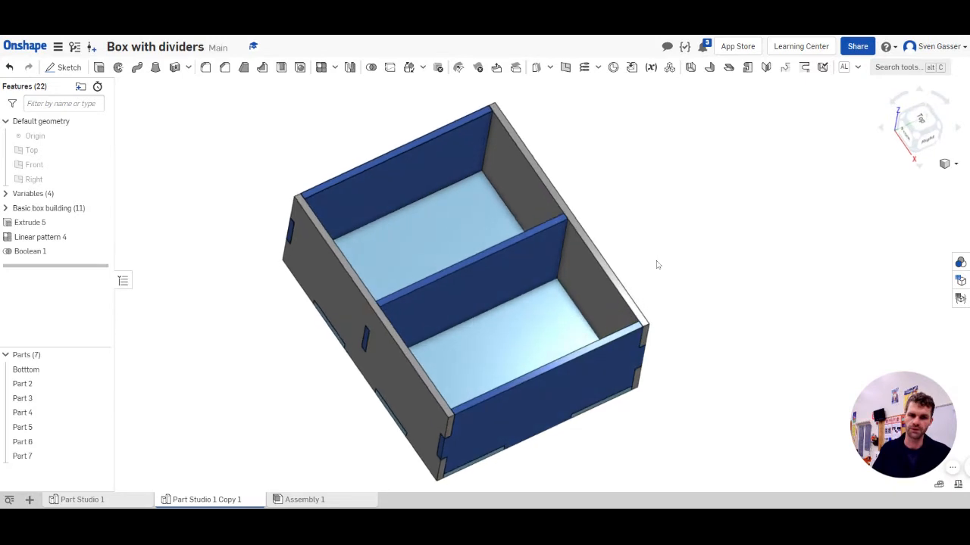
Step: Set up a linear part pattern of Part 4, the long side wall, along the middle divider's top edge and directed into the box
click(321, 69)
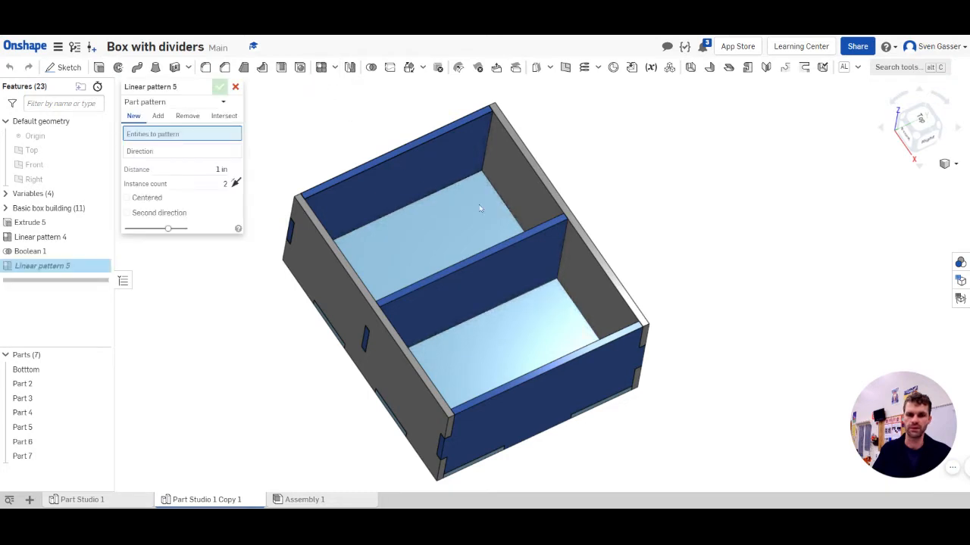
click(594, 291)
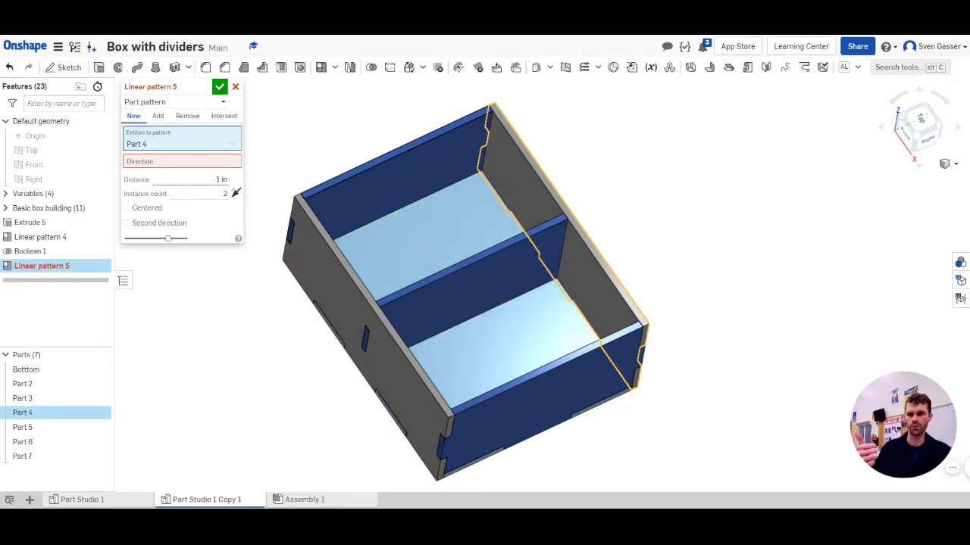
click(189, 161)
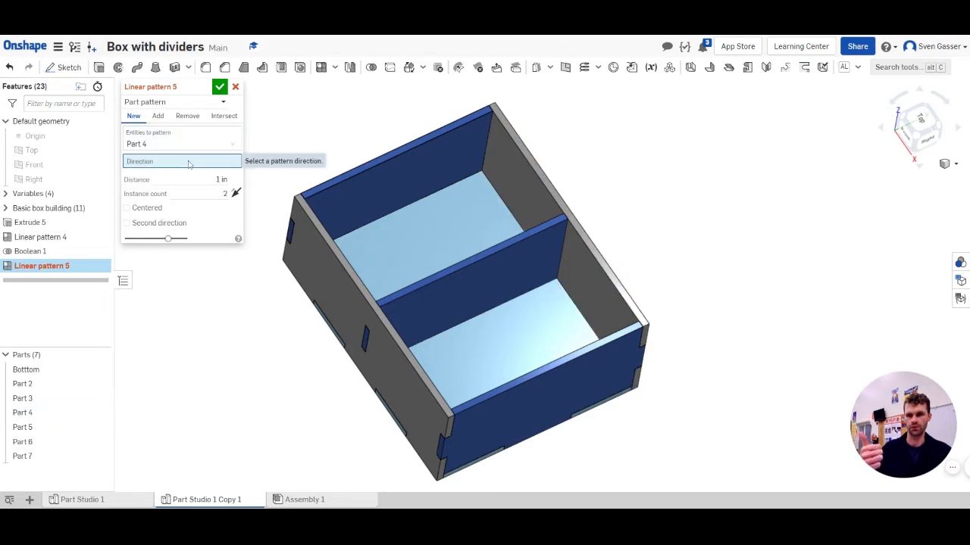
click(465, 271)
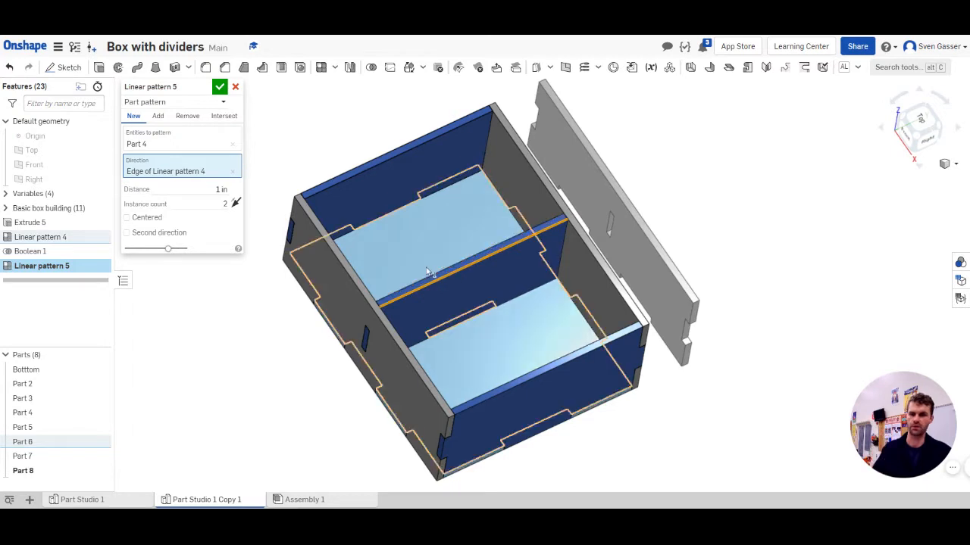
right_drag(349, 227, 429, 261)
mouse_move(409, 218)
right_down()
mouse_move(420, 234)
mouse_move(420, 225)
mouse_move(405, 233)
right_up()
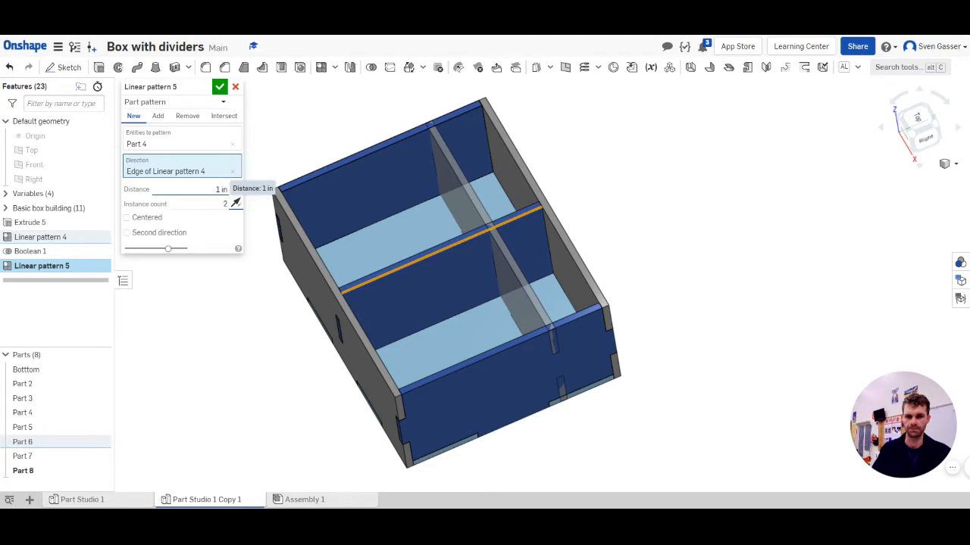
Step: Set the pattern to 3 instances spaced 1.25 in along the back end wall's top edge and accept it
click(225, 203)
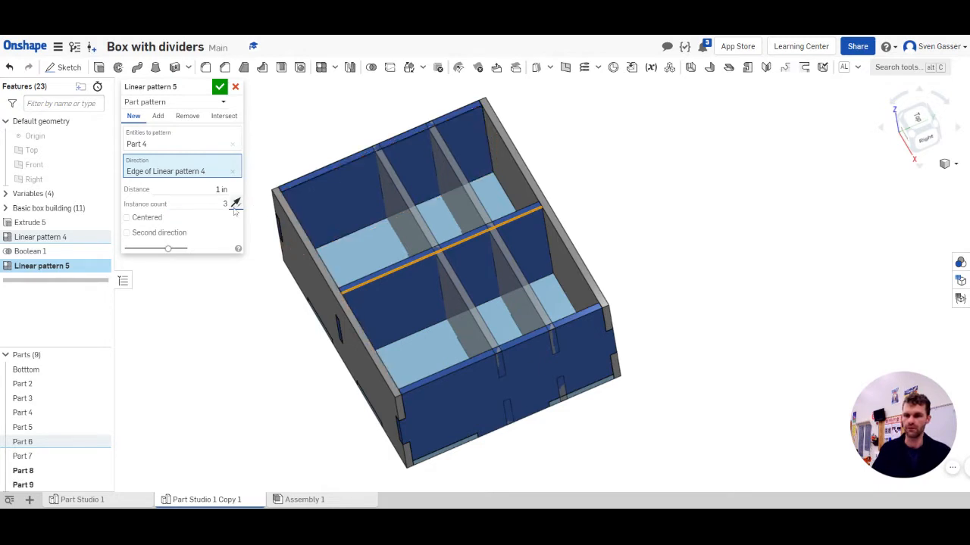
click(334, 177)
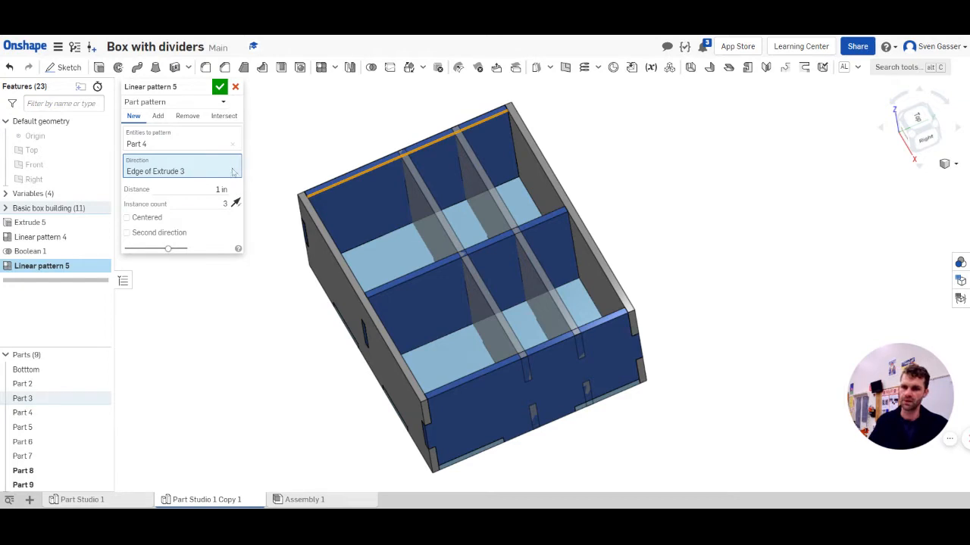
click(221, 189)
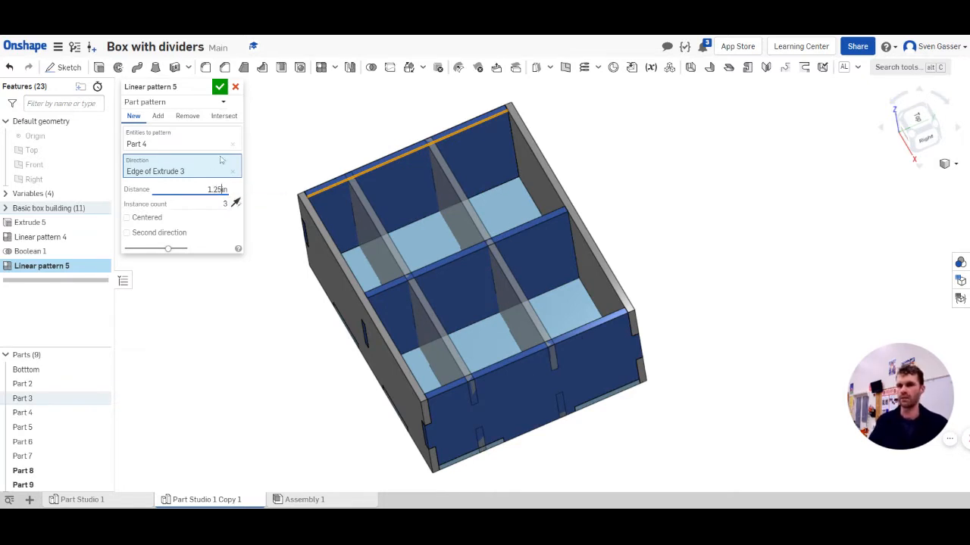
key(Tab)
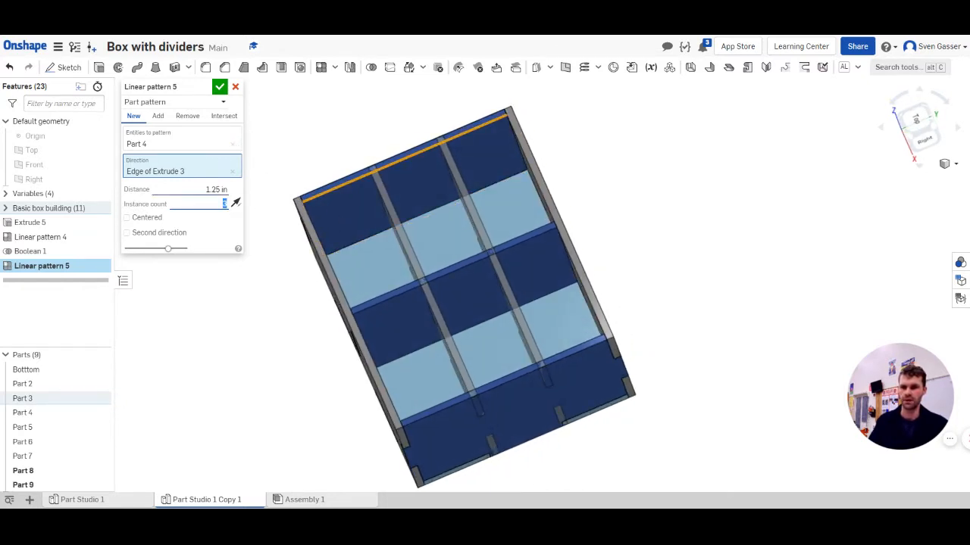
click(216, 189)
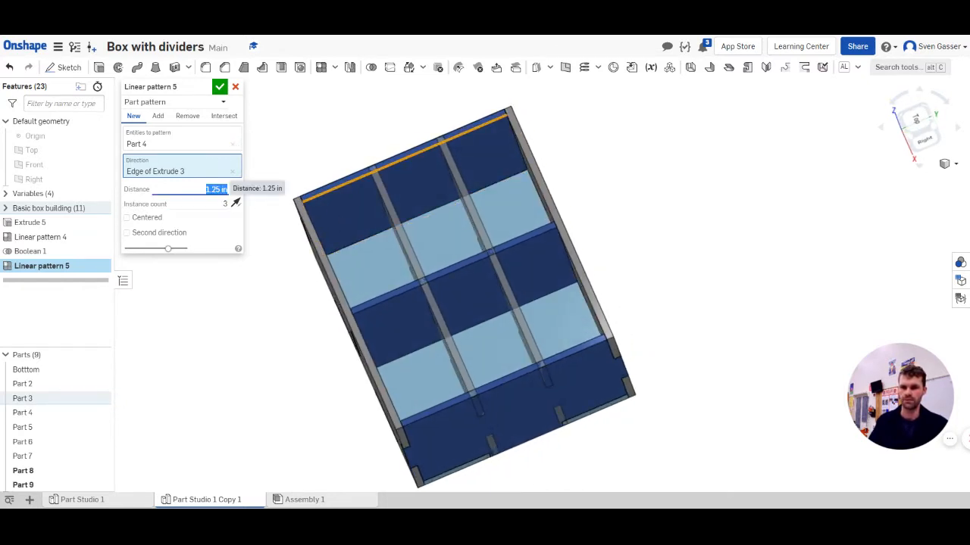
click(219, 87)
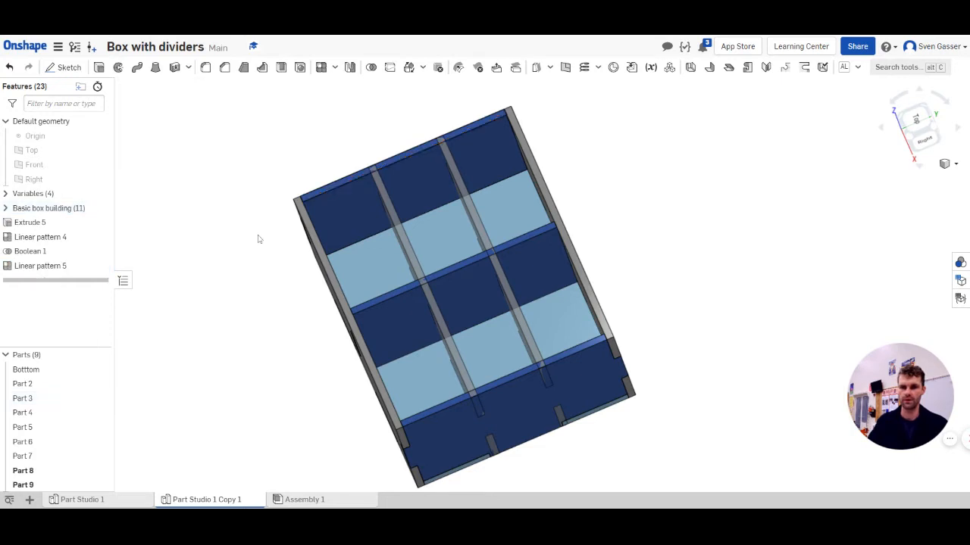
Step: Hide the bottom, Part 2, Part 3, Part 5 and Part 6 to expose the patterned dividers
right_drag(257, 328, 249, 305)
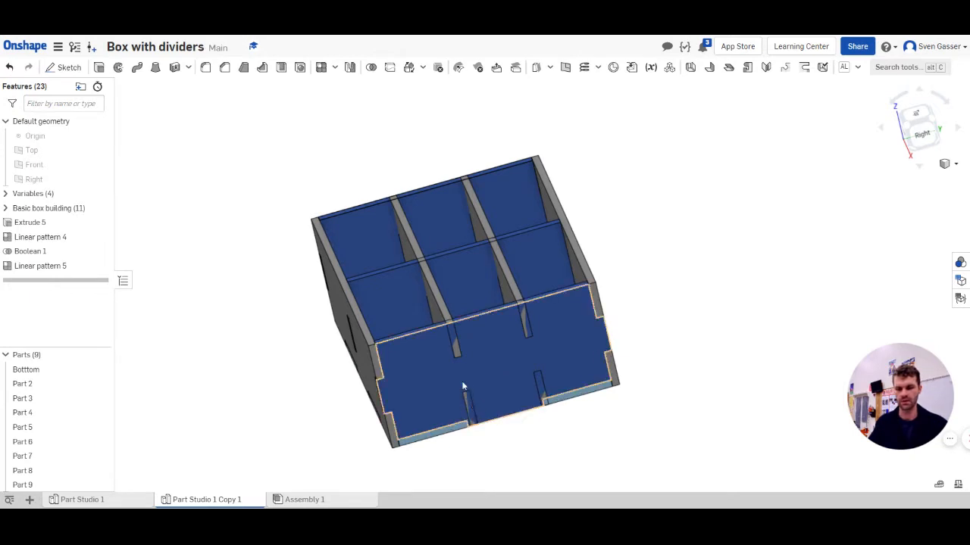
right_drag(401, 331, 413, 343)
scroll(417, 330, up, 2)
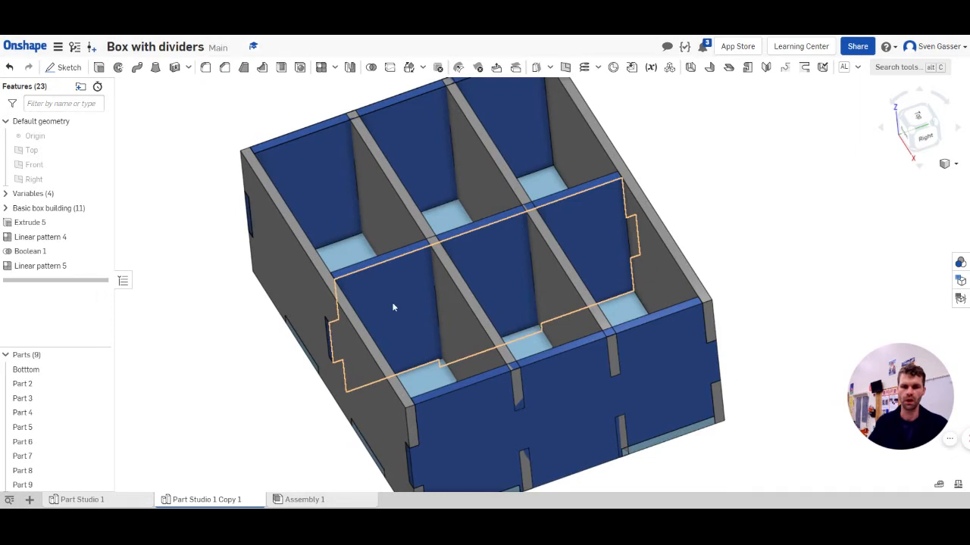
click(393, 304)
click(215, 359)
right_drag(250, 373, 253, 366)
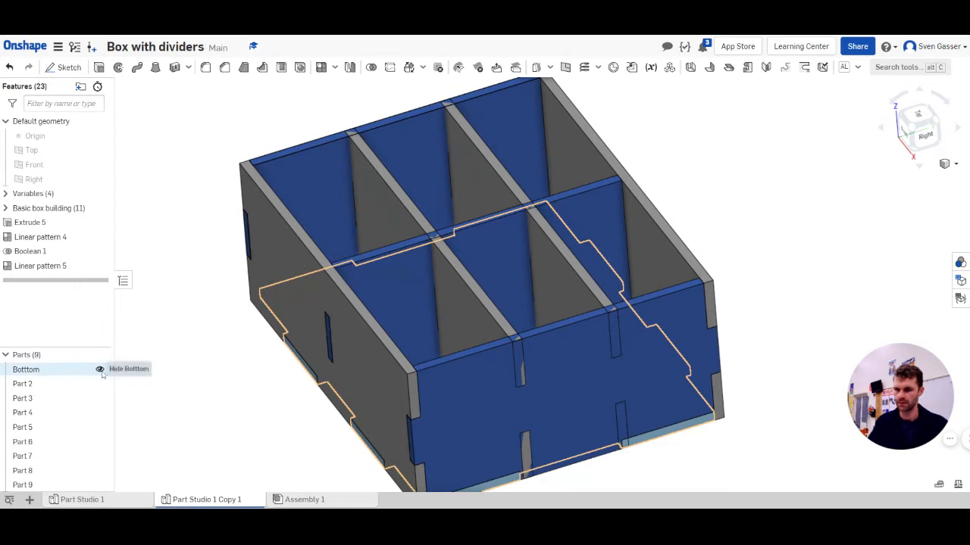
click(100, 368)
click(100, 383)
click(100, 398)
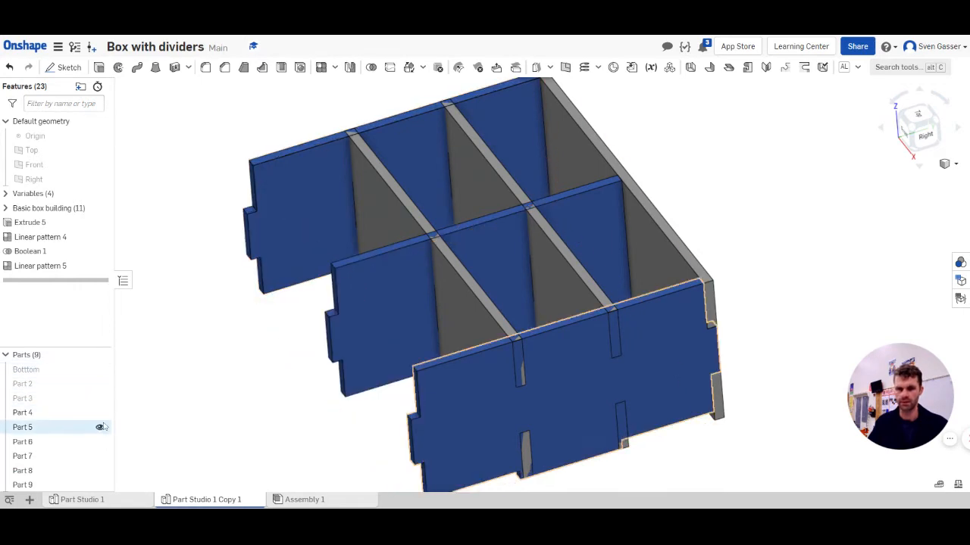
click(100, 427)
click(101, 440)
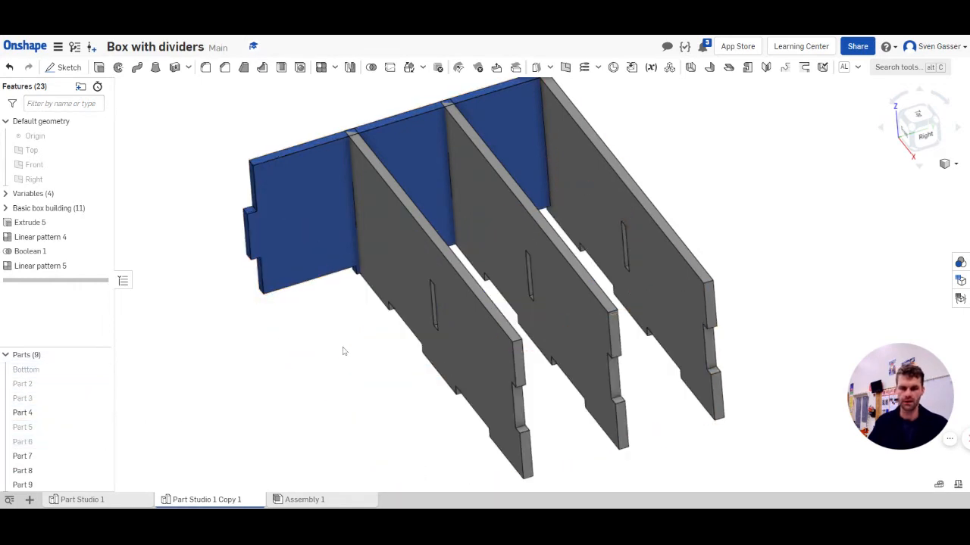
Step: Set up an extrude from the upper end faces of the centre slots in the two new dividers
mouse_move(343, 348)
right_down()
mouse_move(349, 355)
mouse_move(364, 342)
mouse_move(327, 372)
mouse_move(368, 346)
mouse_move(328, 367)
mouse_move(343, 357)
right_up()
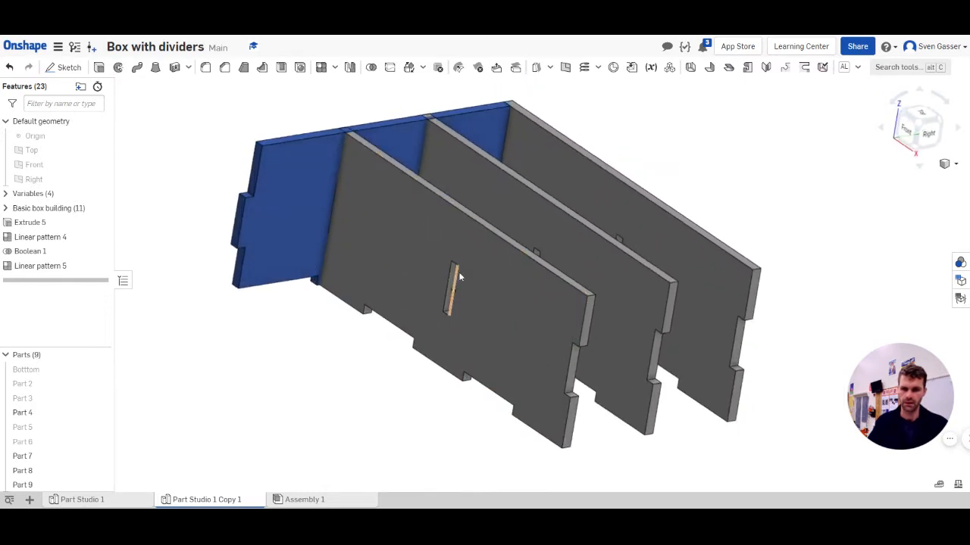
right_drag(428, 286, 391, 292)
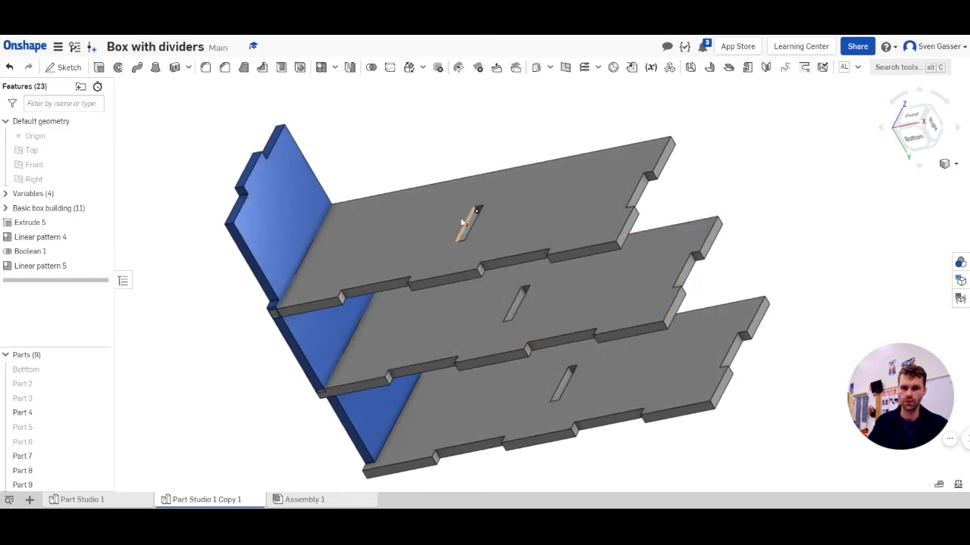
click(98, 68)
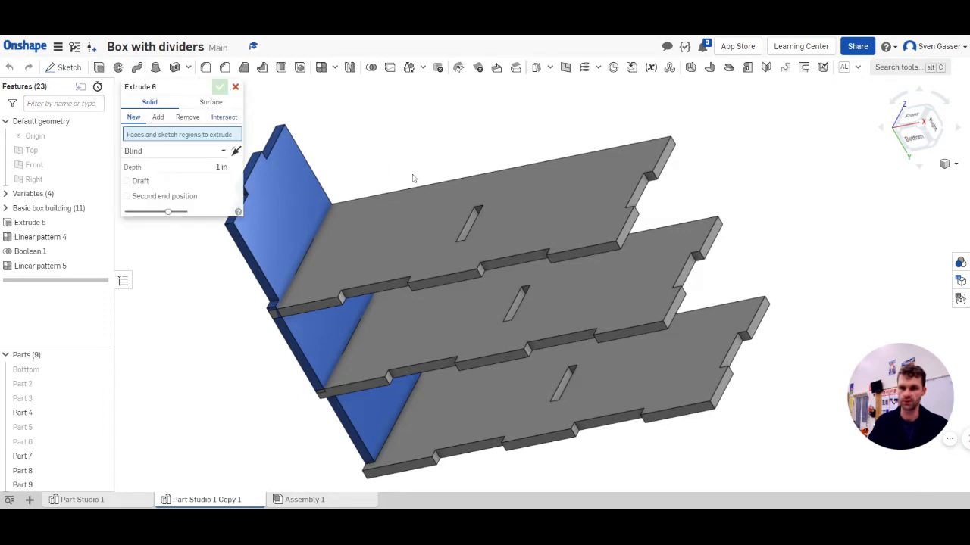
scroll(454, 182, up, 5)
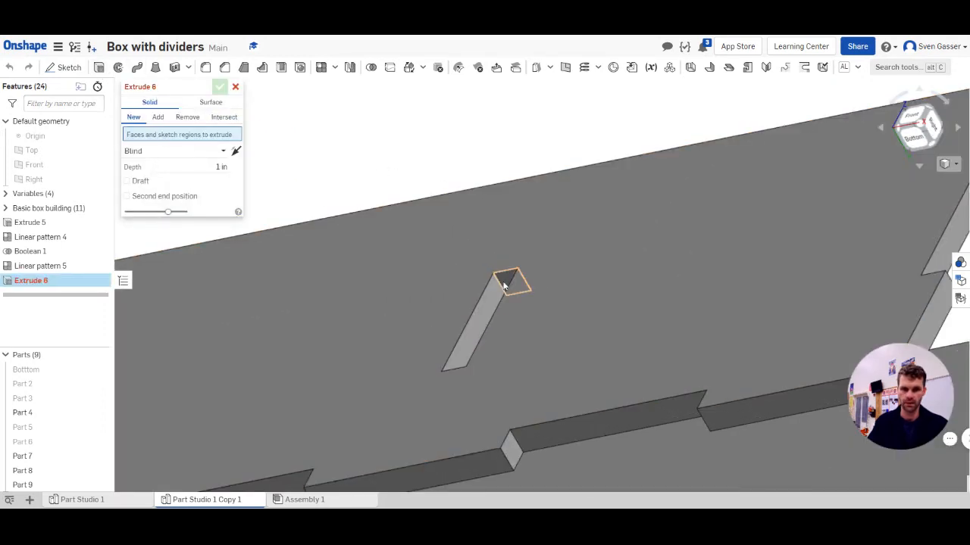
click(504, 286)
scroll(509, 303, down, 5)
scroll(517, 299, up, 5)
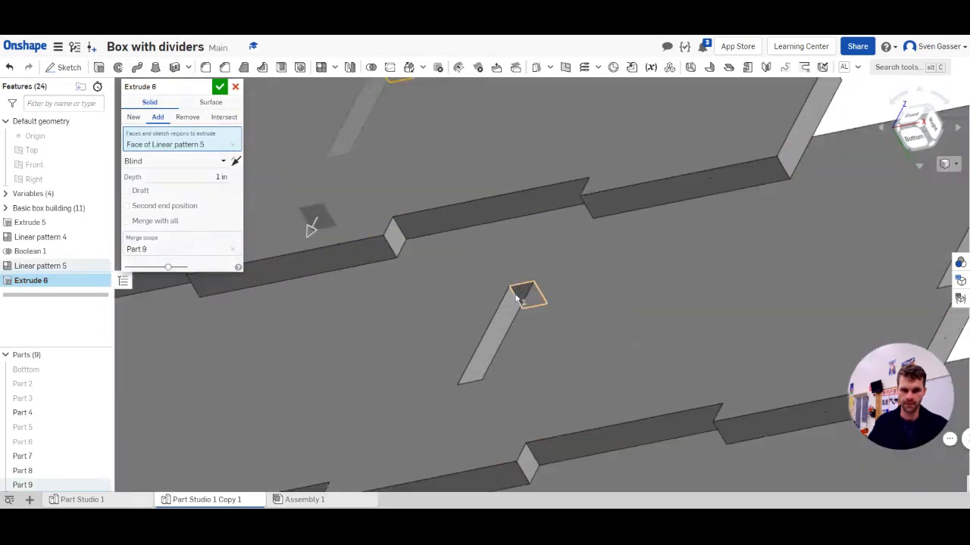
scroll(517, 298, up, 2)
click(520, 299)
Step: Change the slot-face extrude to remove material with a 1 in blind depth and accept it
scroll(509, 230, down, 6)
right_drag(468, 208, 430, 226)
scroll(379, 262, down, 4)
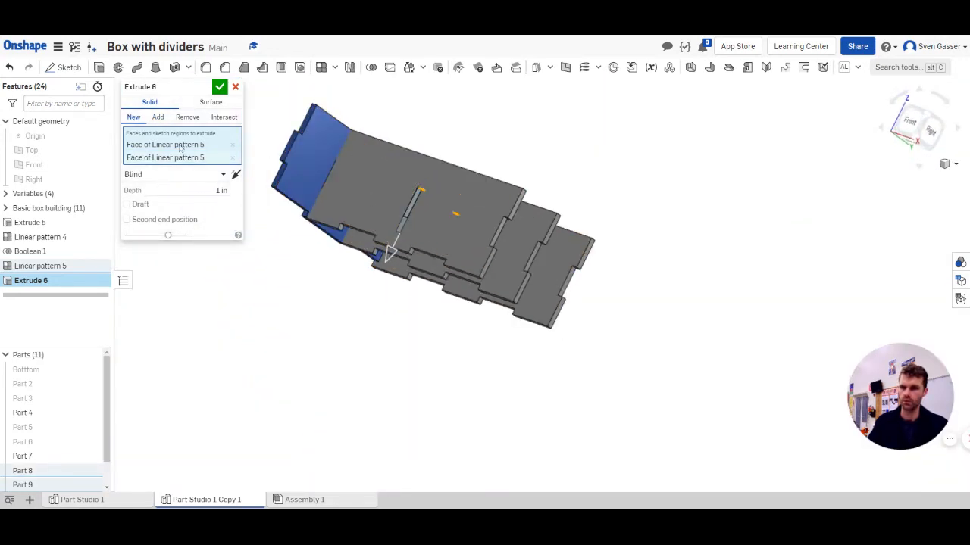
click(187, 118)
right_drag(444, 174, 383, 191)
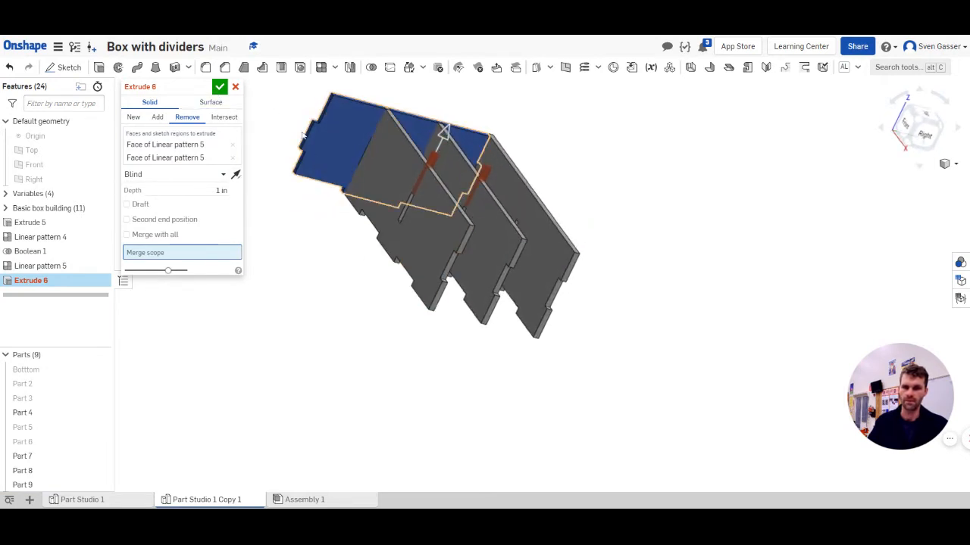
click(218, 87)
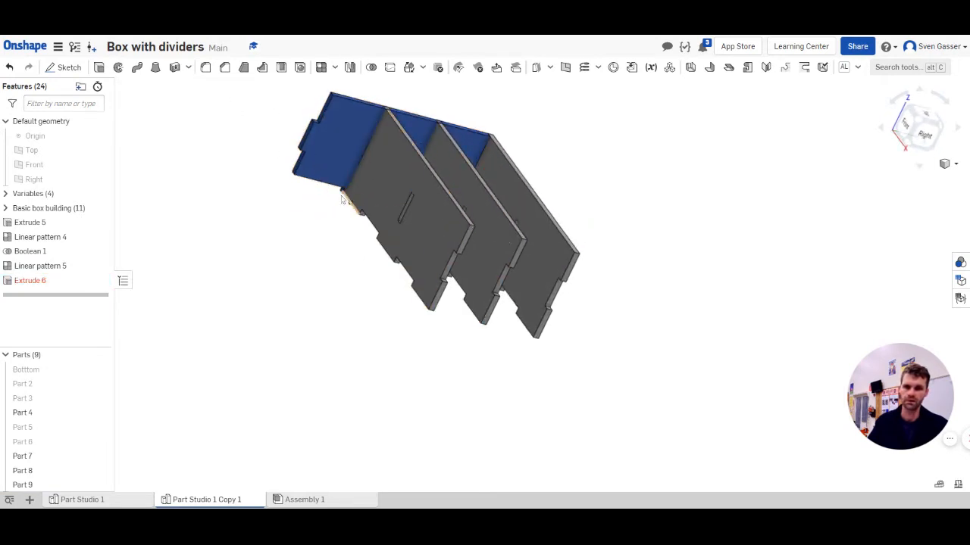
Step: Edit the slot extrude so its merge scope contains Part 9 and Part 8, cutting both dividers' slots through the top edge
double_click(19, 286)
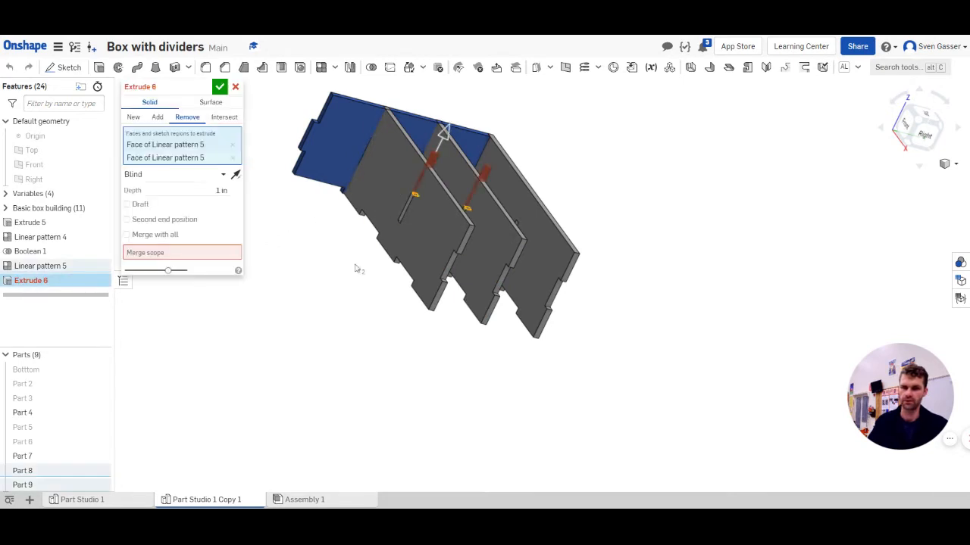
click(149, 253)
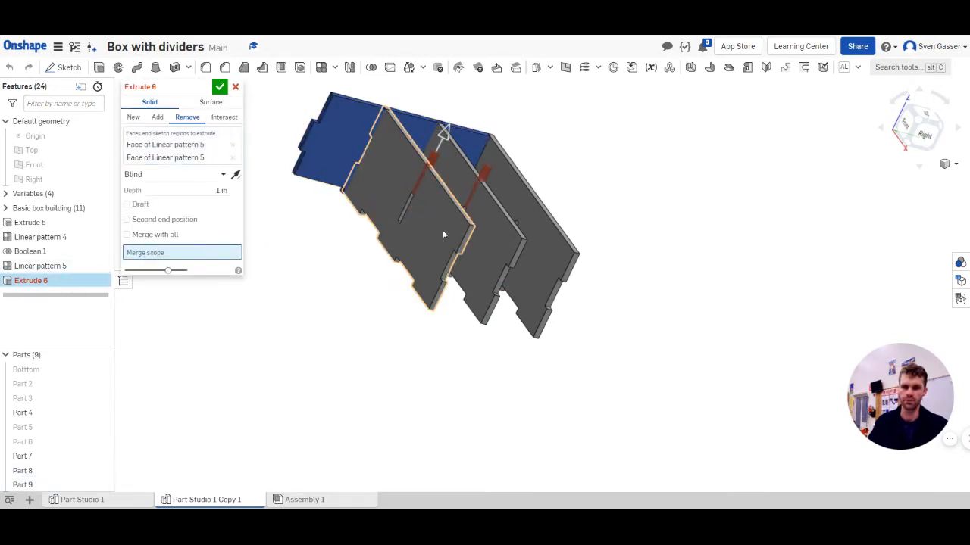
click(499, 243)
click(498, 242)
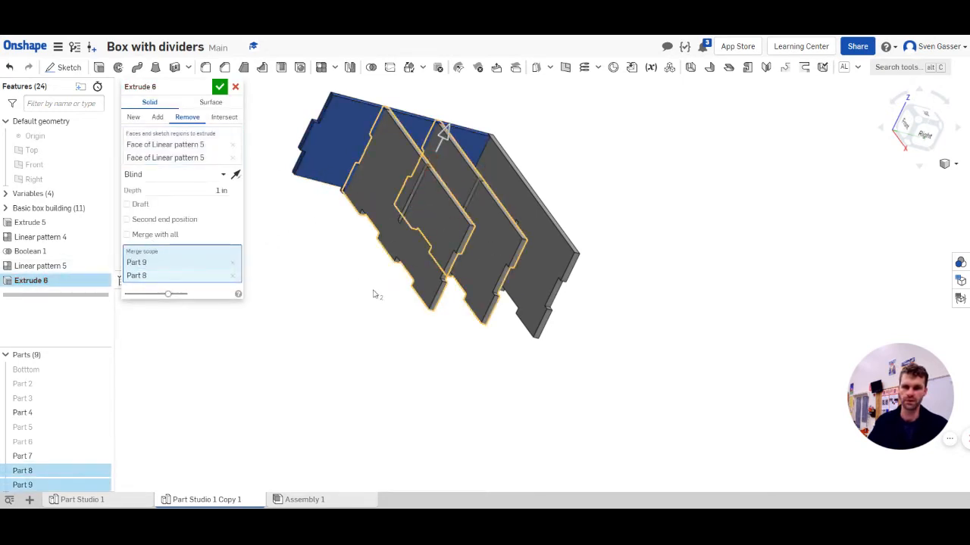
scroll(443, 184, up, 3)
right_drag(441, 185, 318, 98)
click(218, 87)
right_drag(379, 243, 413, 251)
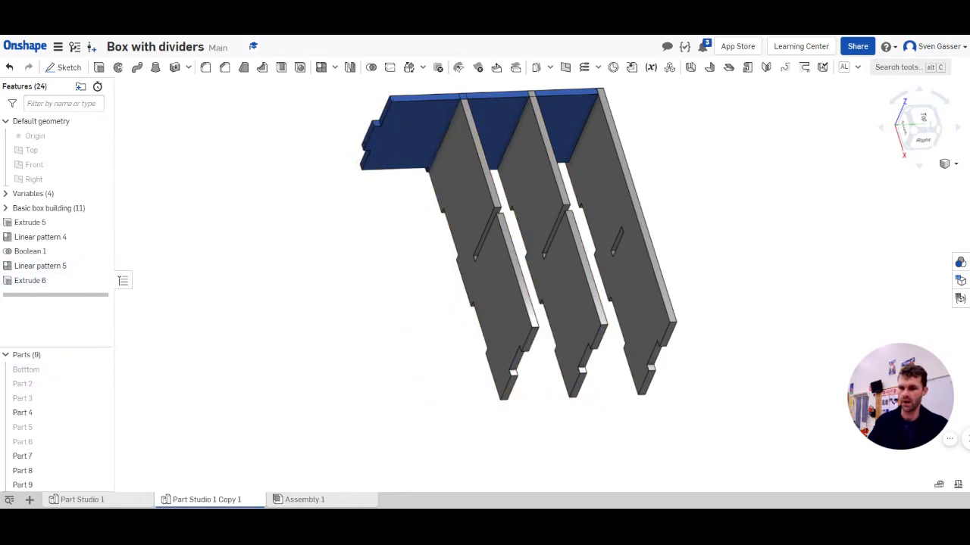
Step: Show all the hidden box parts again and inspect how the slotted dividers cross the middle divider
click(101, 355)
click(102, 356)
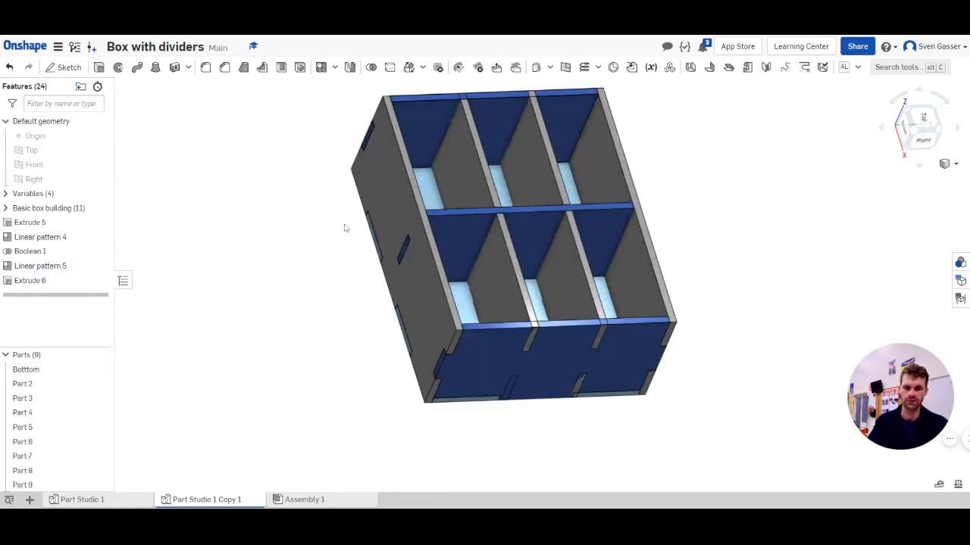
scroll(344, 228, up, 3)
click(563, 285)
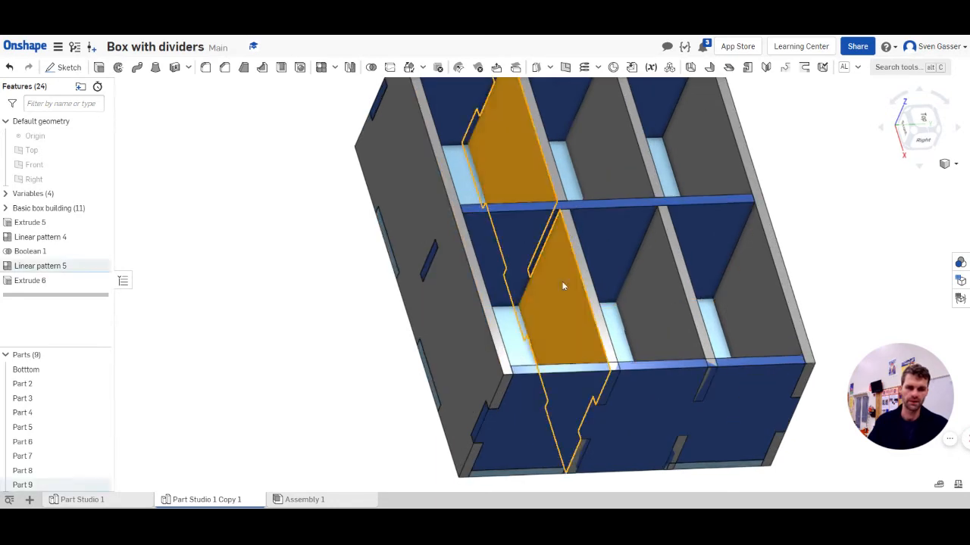
click(190, 260)
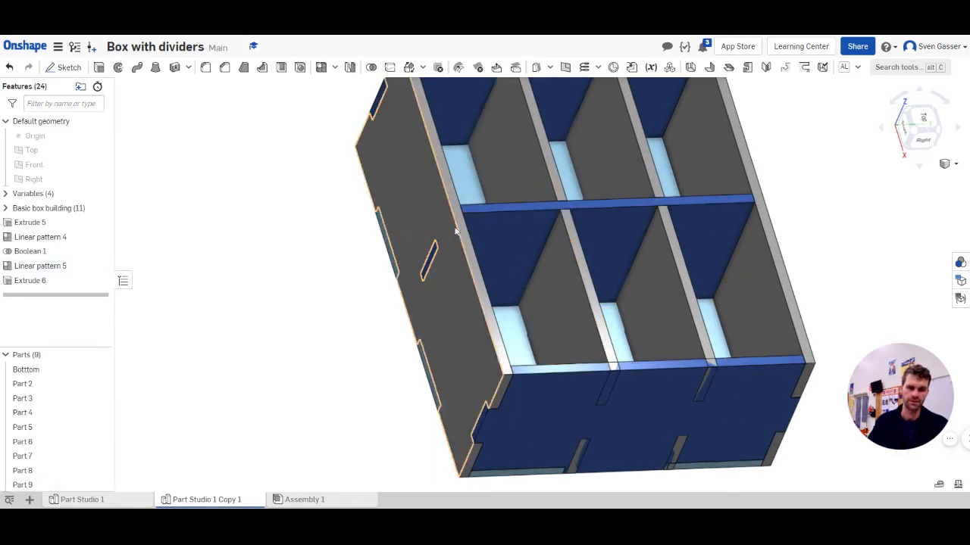
click(509, 246)
click(290, 266)
scroll(219, 233, down, 2)
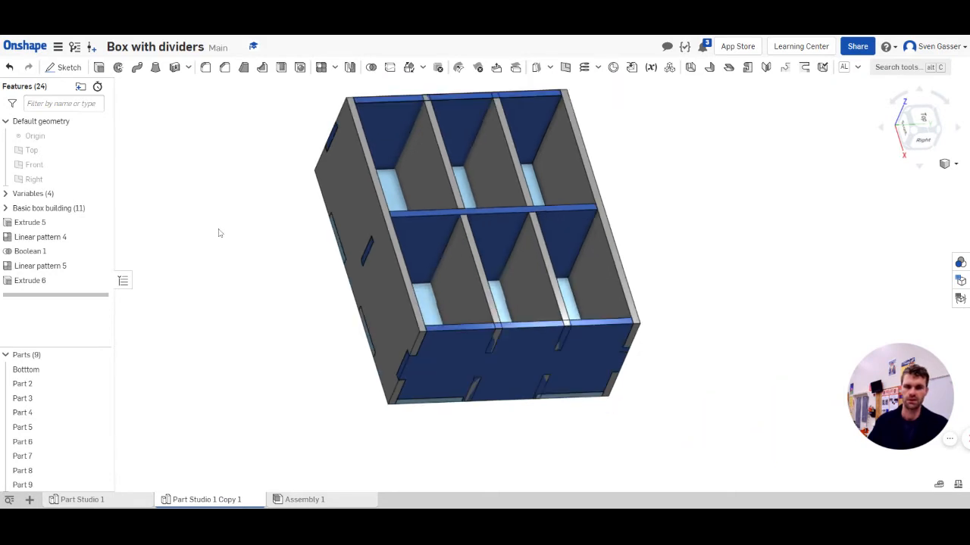
Step: Set up a Boolean subtract with the two cross dividers, Part 9 and Part 8, as its tools
scroll(344, 359, down, 2)
scroll(342, 253, up, 2)
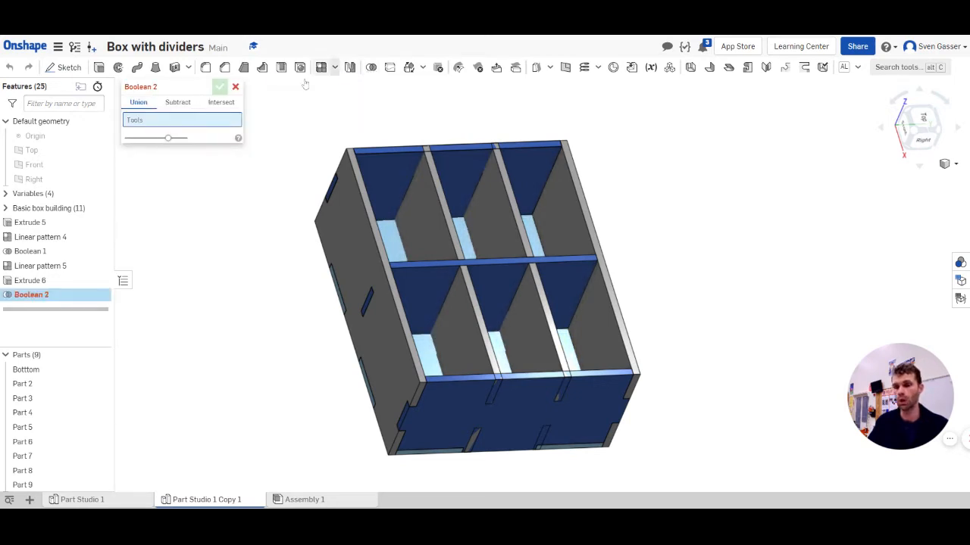
click(173, 106)
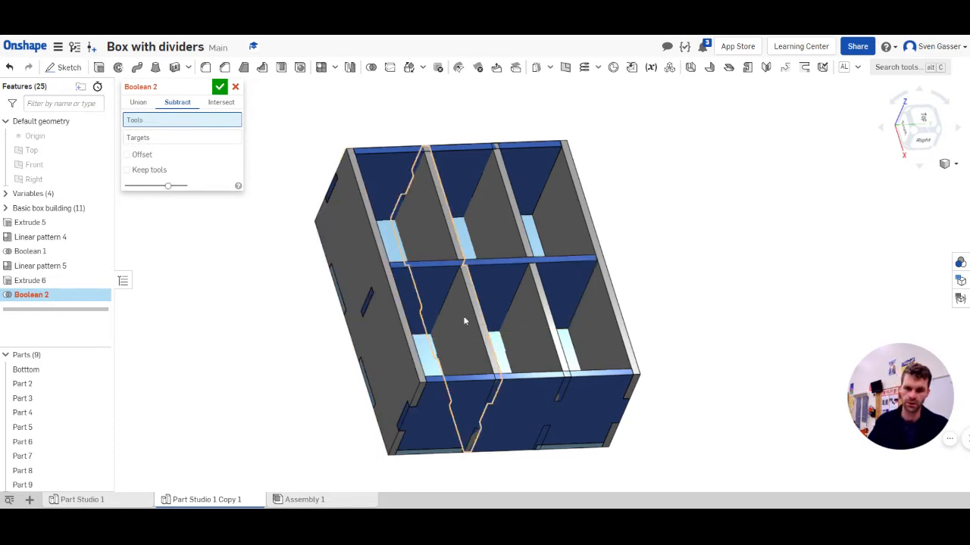
scroll(453, 327, up, 3)
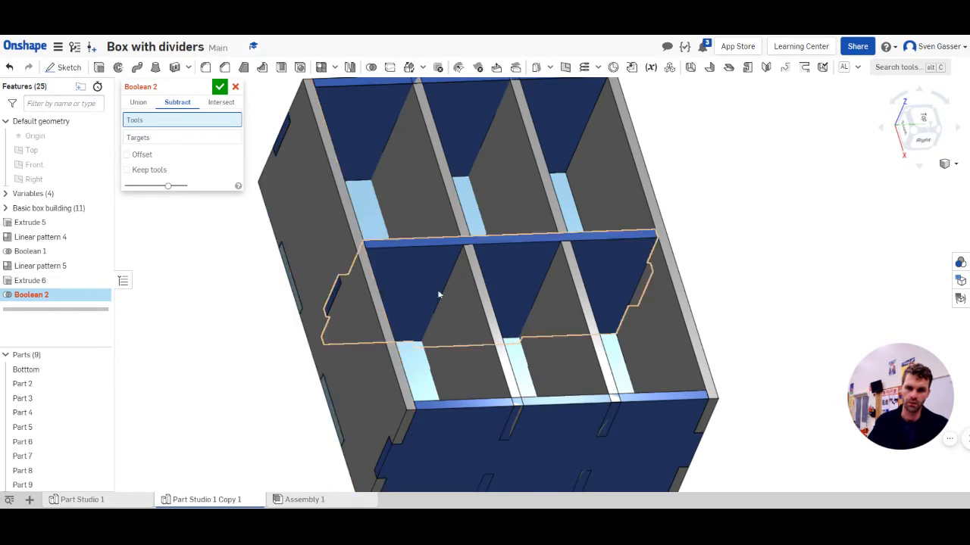
click(465, 320)
click(582, 337)
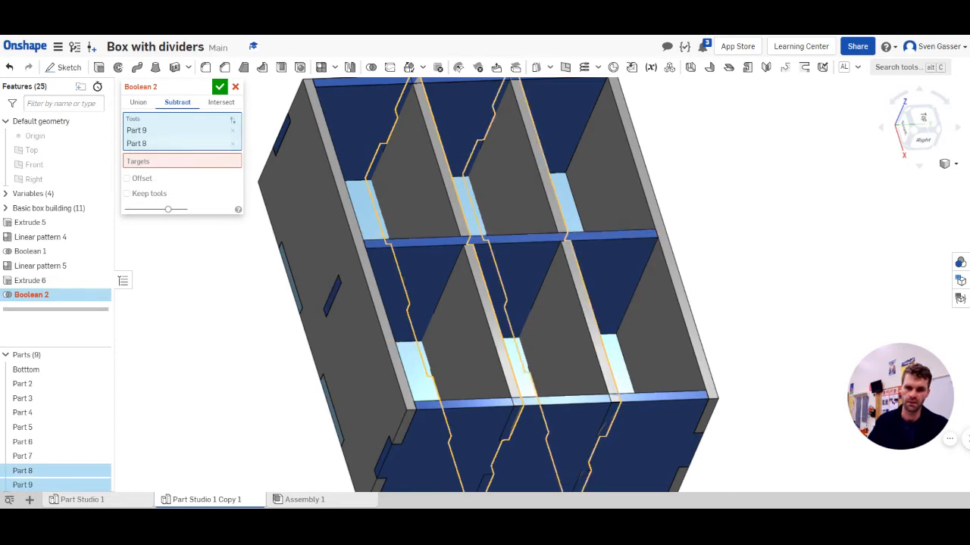
Step: Make Part 6, Part 3, Part 5 and the box bottom the targets of the Boolean subtract and accept it
click(156, 162)
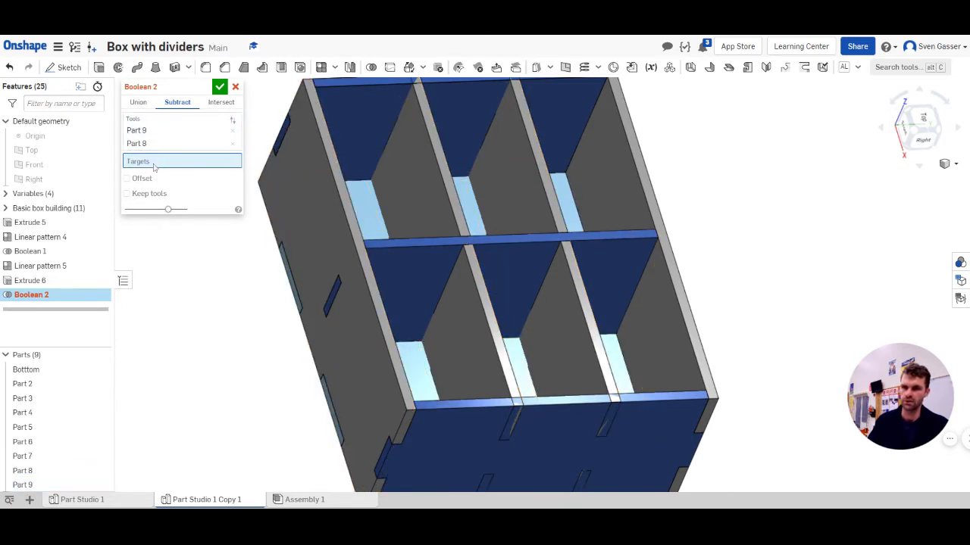
click(408, 276)
click(369, 162)
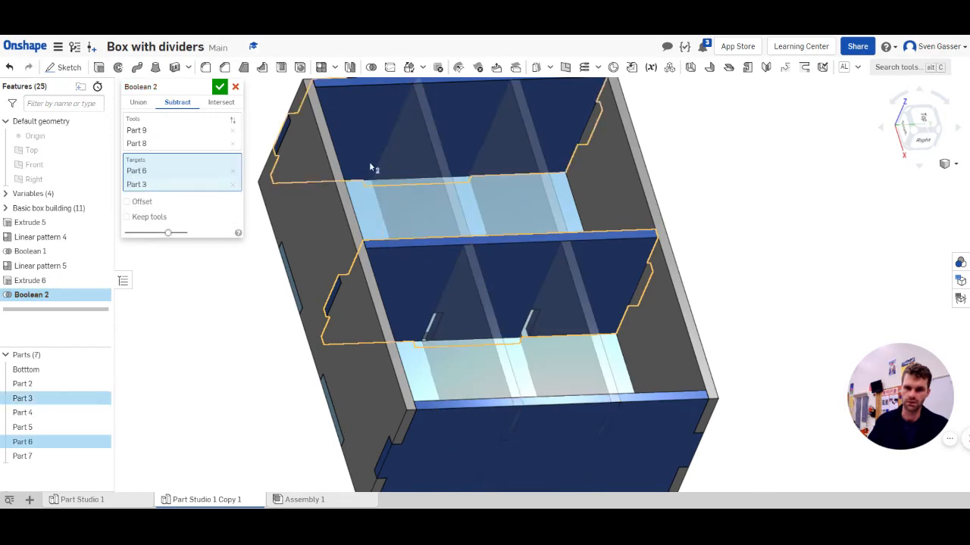
click(477, 435)
scroll(442, 293, down, 5)
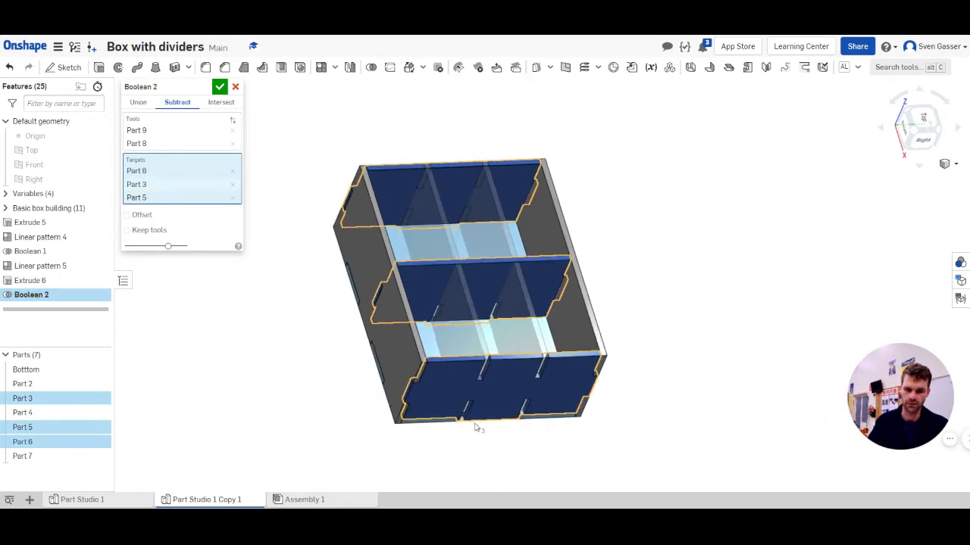
scroll(477, 428, up, 3)
right_drag(478, 405, 403, 278)
click(403, 277)
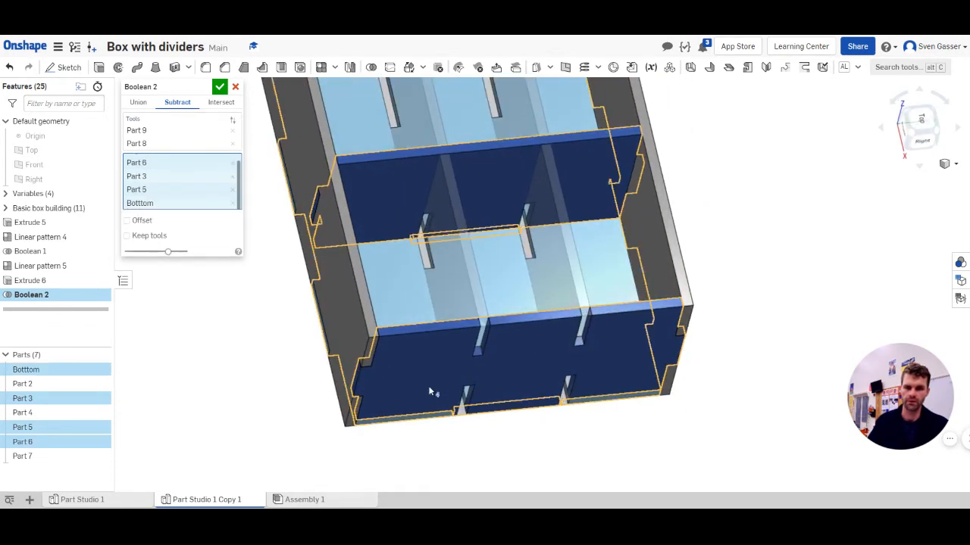
right_drag(429, 392, 328, 249)
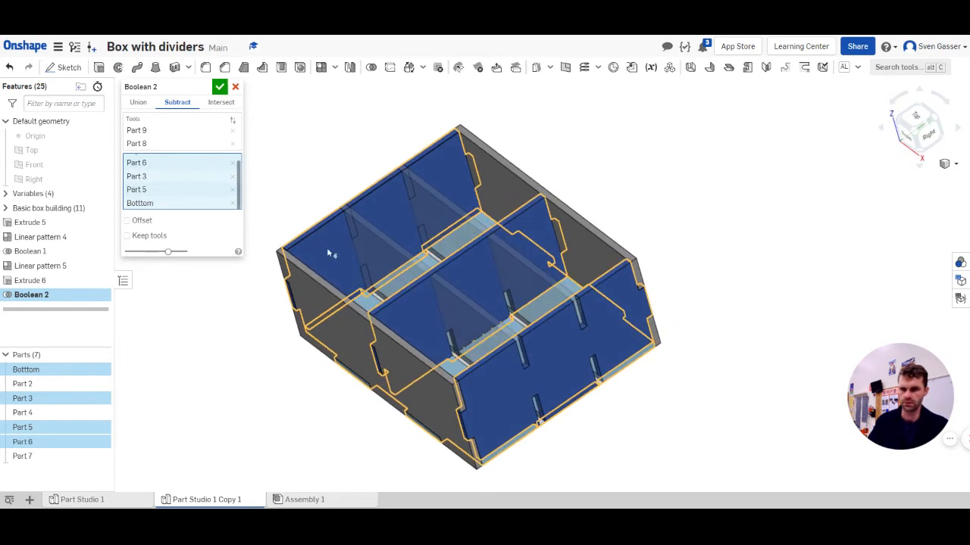
click(327, 248)
click(325, 249)
click(218, 89)
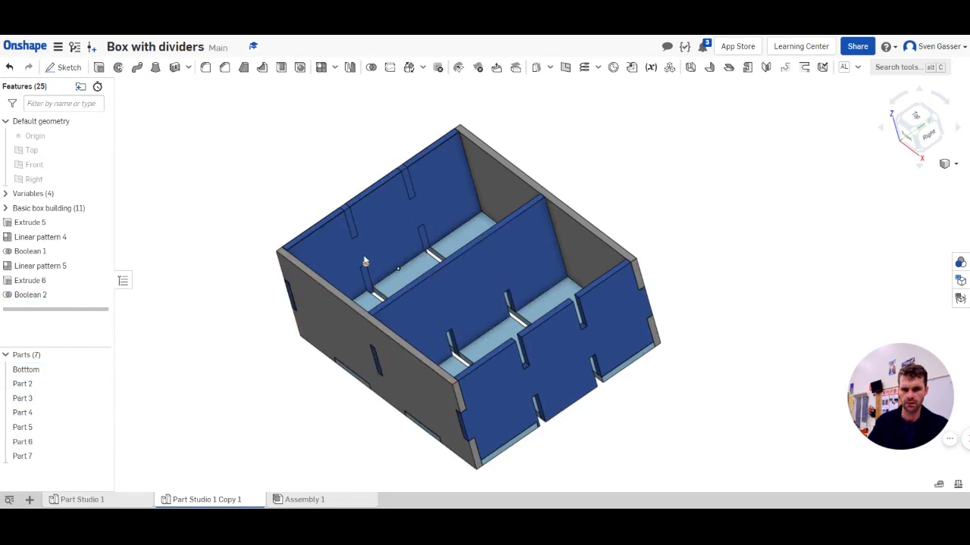
Step: Edit the Boolean subtract so that it keeps its tools, preserving both cross dividers
scroll(362, 266, up, 5)
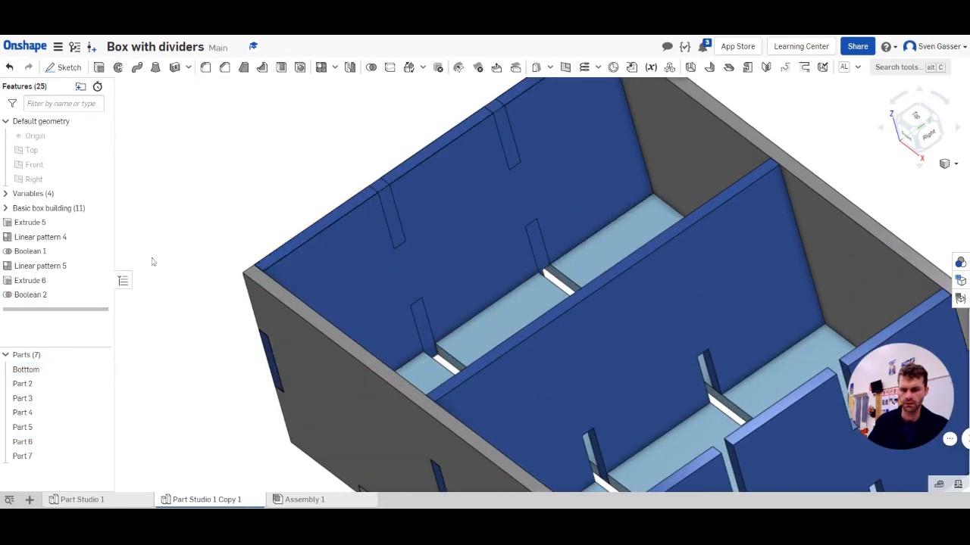
double_click(34, 294)
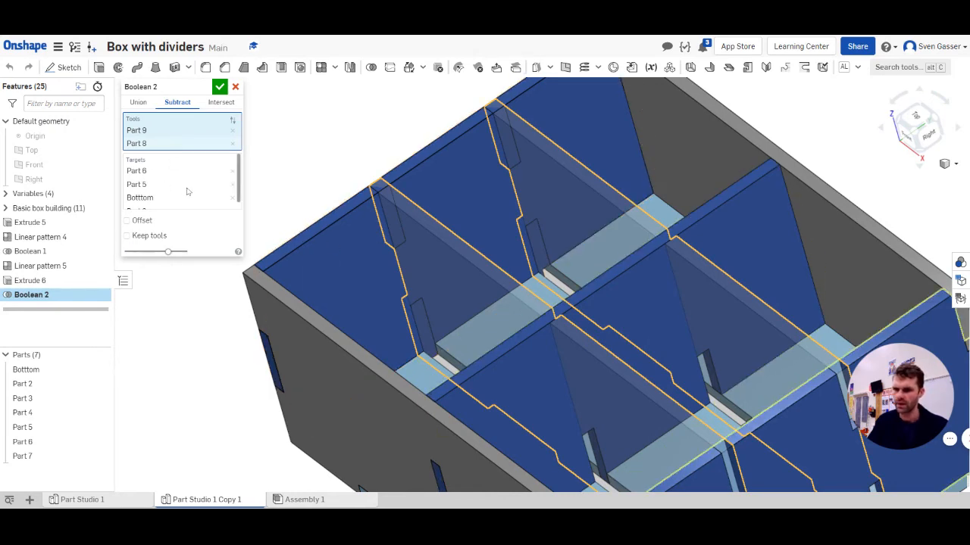
right_drag(433, 259, 364, 258)
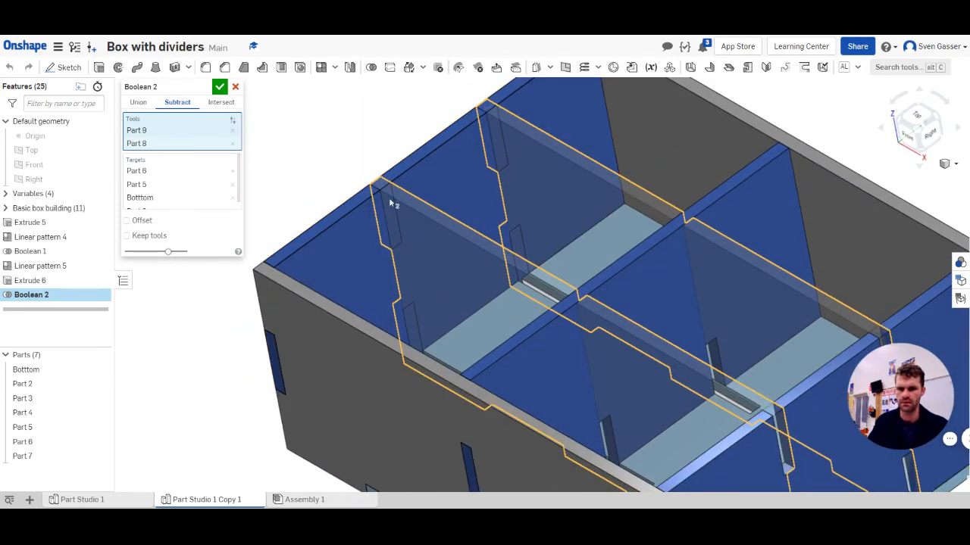
click(127, 236)
click(219, 87)
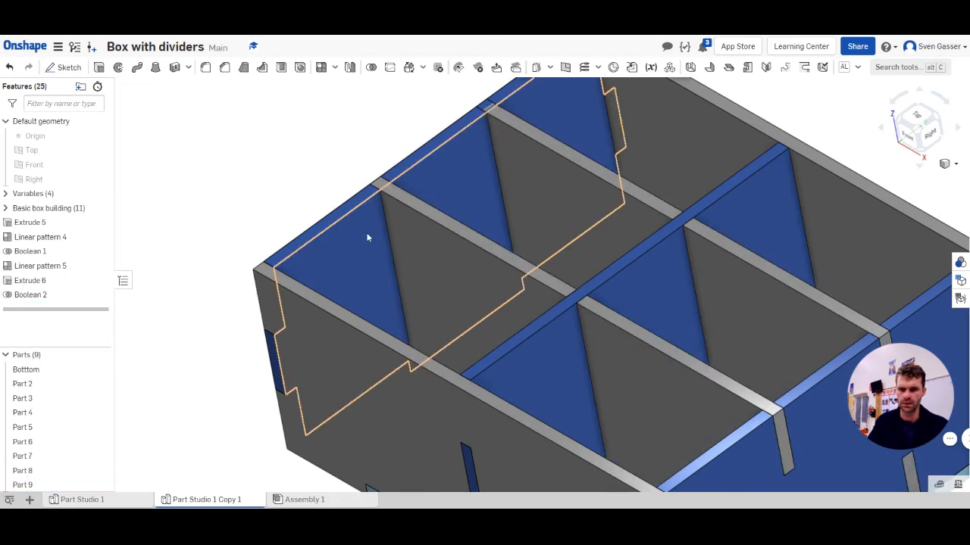
Step: Set up a second Boolean subtract with the two cross dividers, Part 8 and Part 9, as its tools
scroll(355, 229, up, 1)
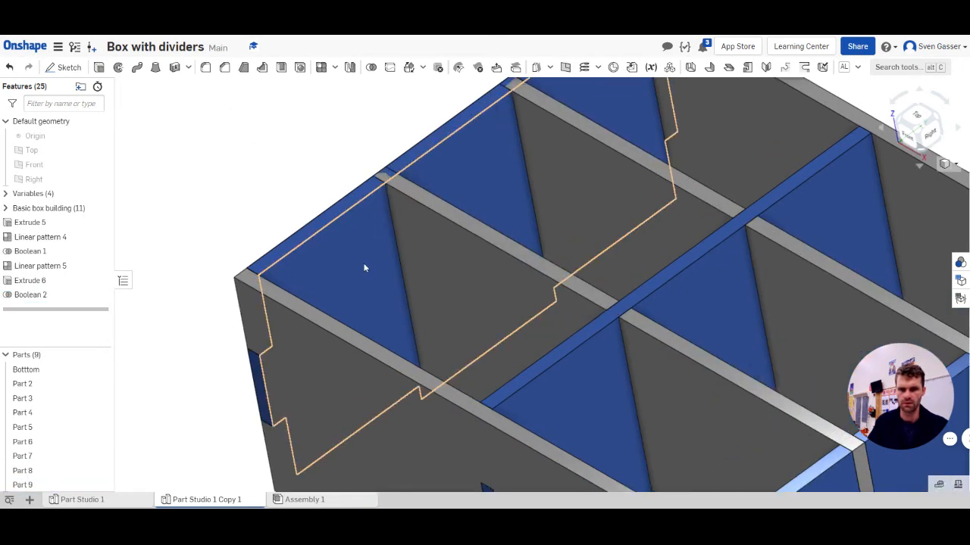
right_drag(338, 270, 407, 281)
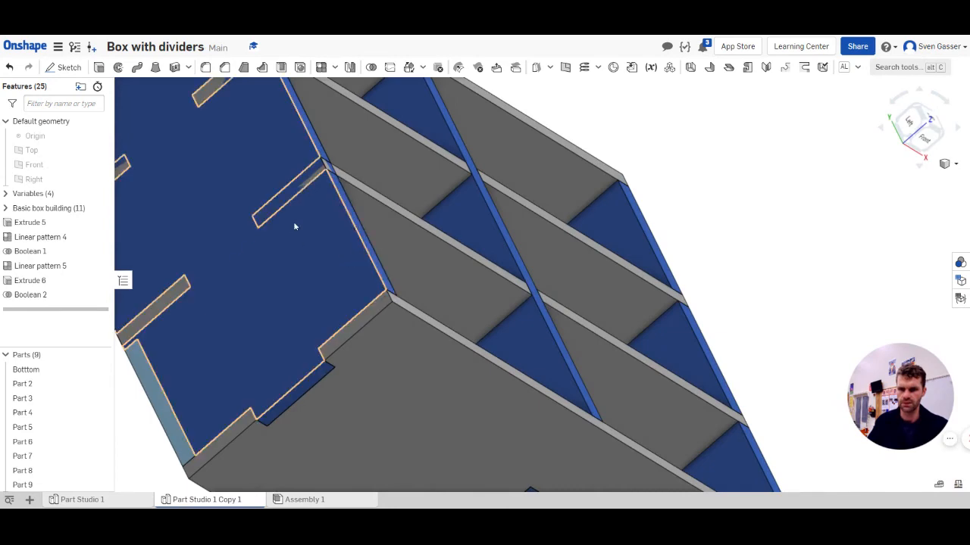
mouse_move(365, 257)
right_down()
mouse_move(327, 256)
mouse_move(335, 245)
mouse_move(355, 271)
right_up()
scroll(328, 256, down, 3)
scroll(356, 270, up, 4)
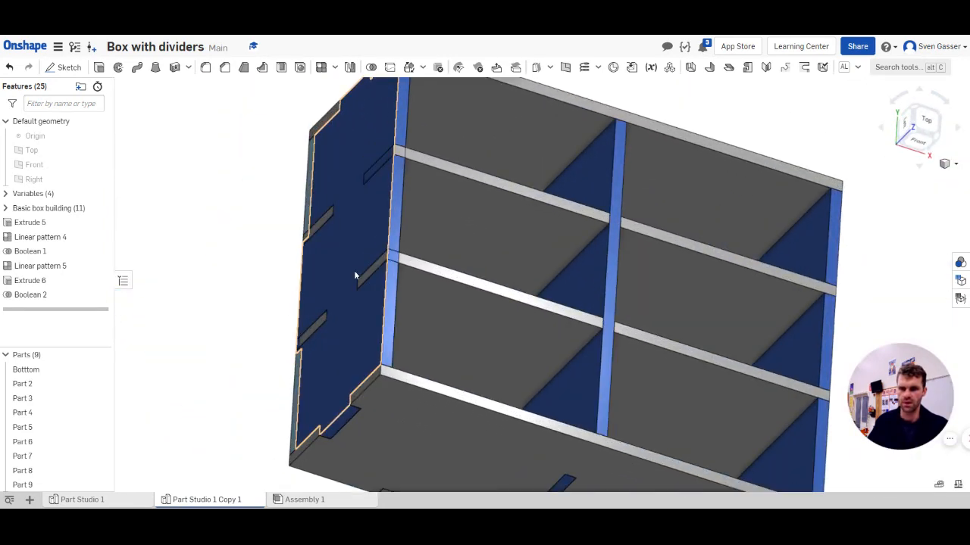
click(371, 67)
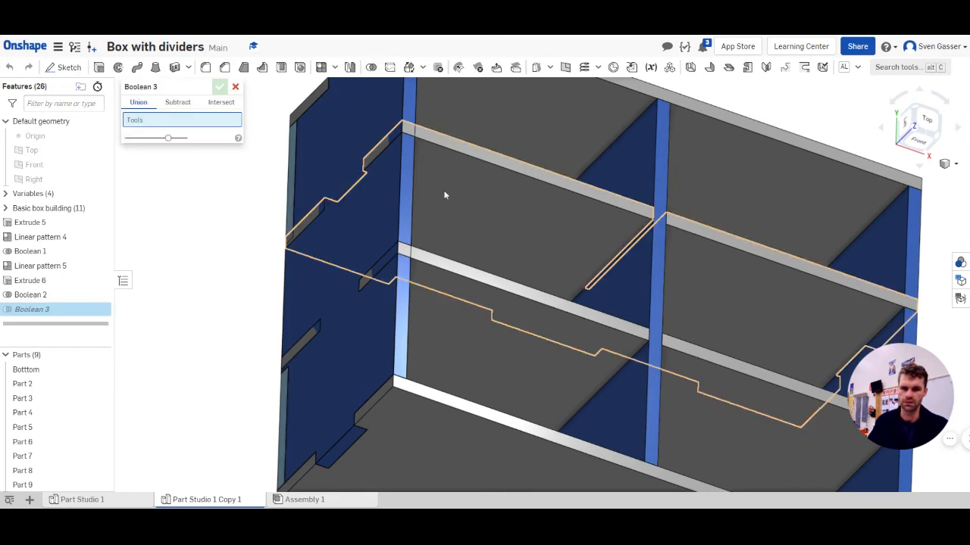
click(178, 102)
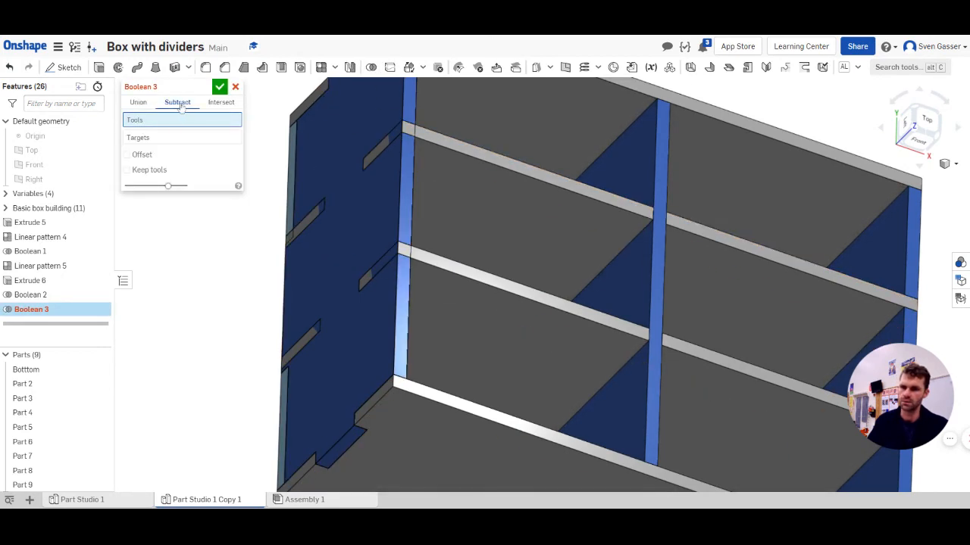
click(494, 225)
click(456, 328)
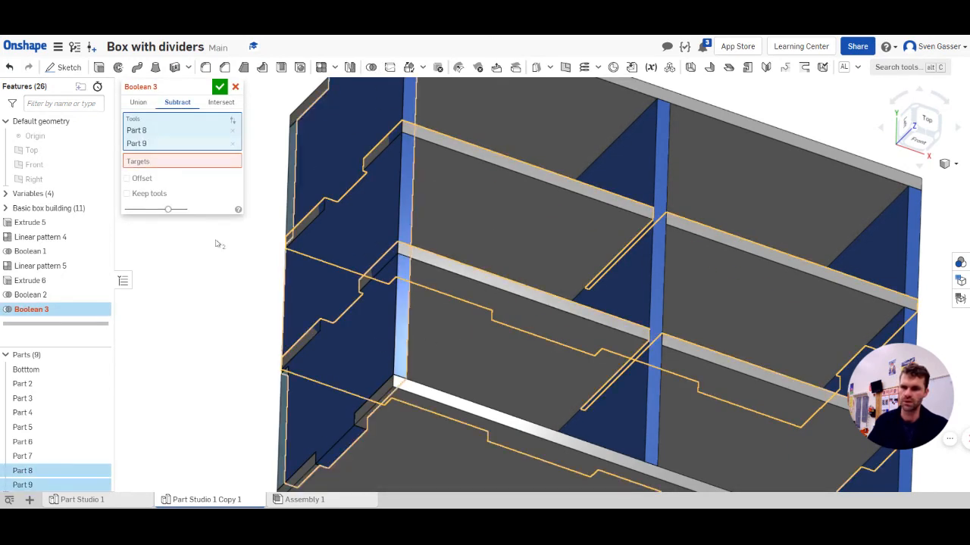
Step: Subtract the cross dividers from the outer end panel, Part 7, with the tools kept, and accept the Boolean
click(169, 166)
click(318, 269)
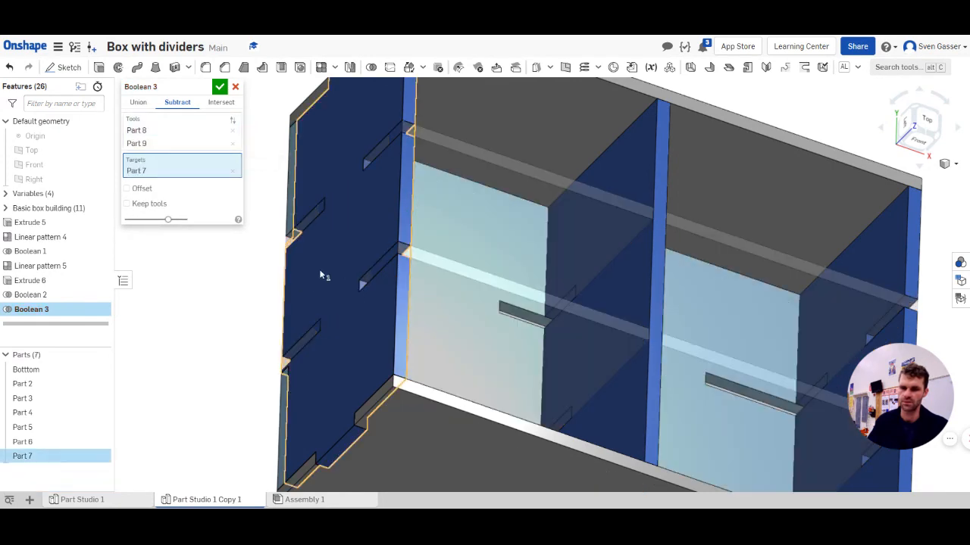
mouse_move(334, 303)
right_down()
mouse_move(361, 299)
mouse_move(332, 297)
mouse_move(331, 310)
right_up()
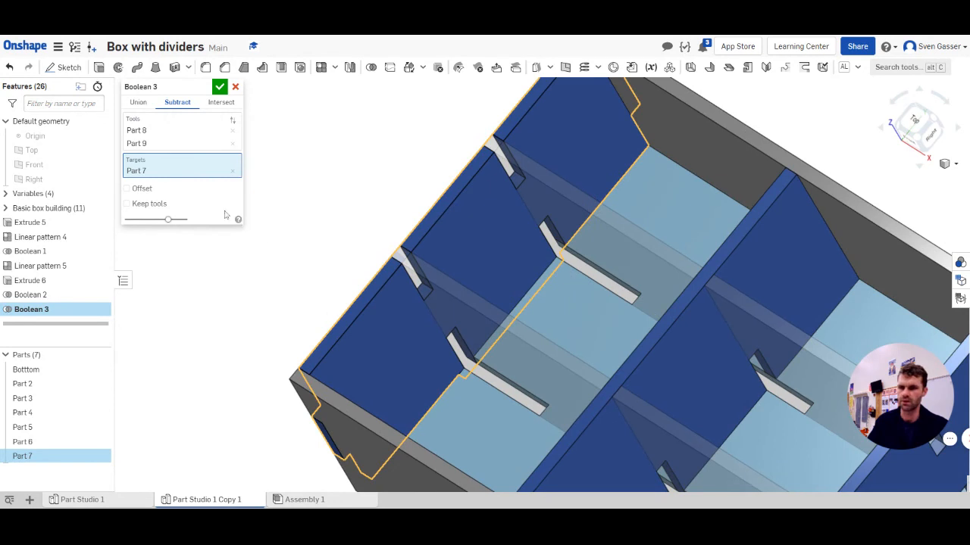
click(127, 204)
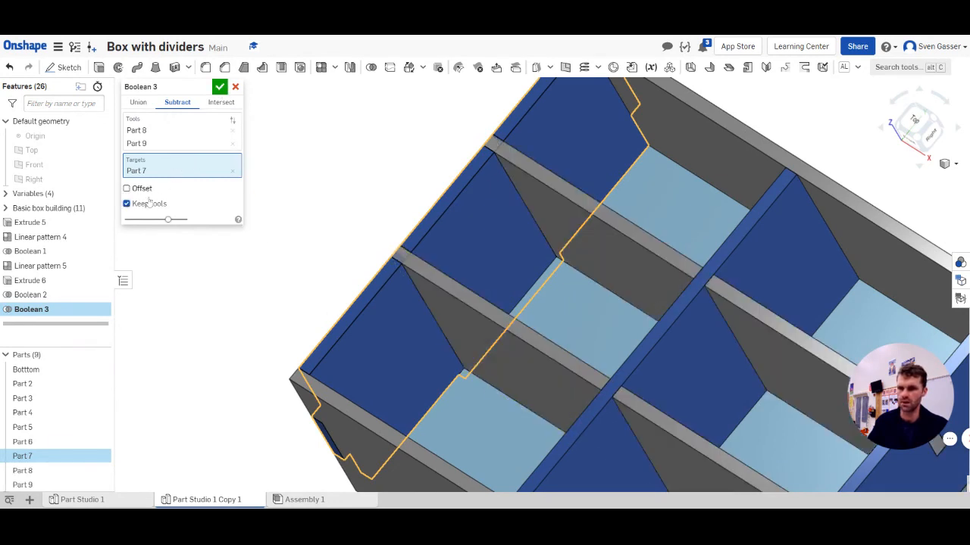
click(219, 87)
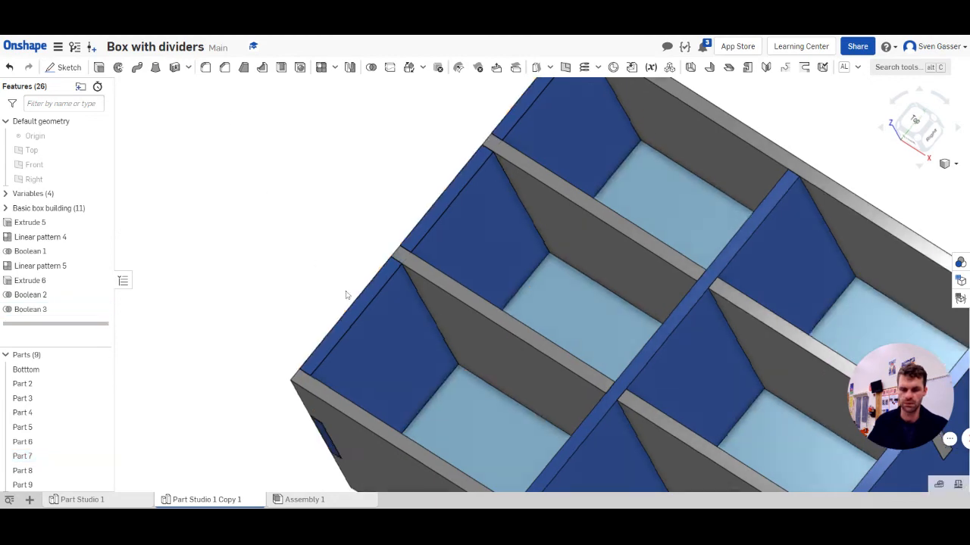
Step: Examine how the divider tabs fit the slots in the outer face of the box's end panel
right_drag(341, 293, 424, 344)
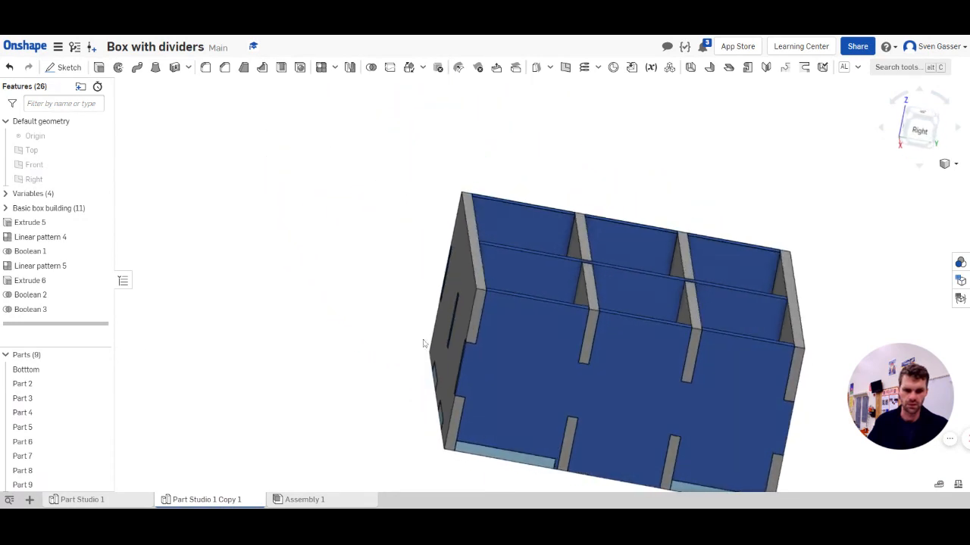
scroll(424, 344, down, 3)
scroll(585, 385, up, 3)
right_drag(573, 411, 435, 469)
scroll(467, 462, up, 5)
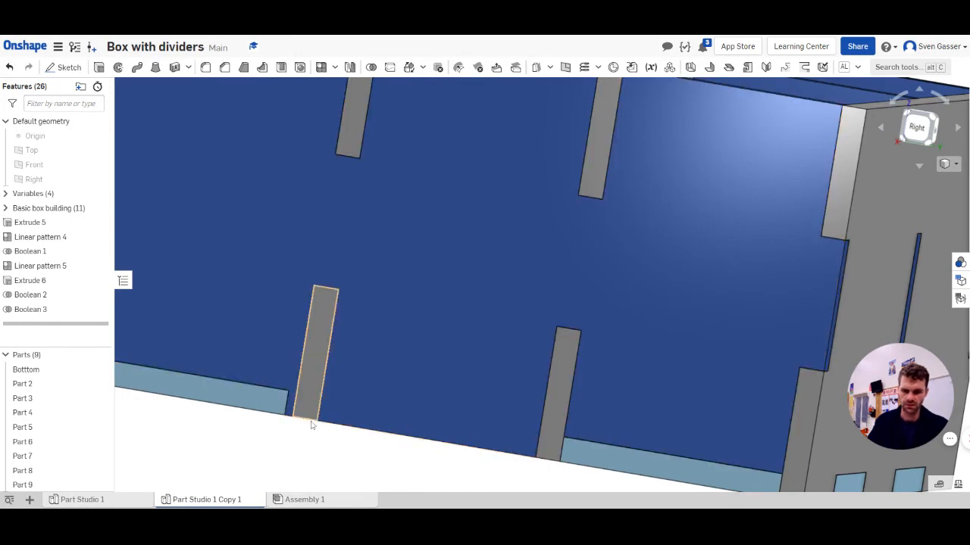
scroll(501, 440, down, 5)
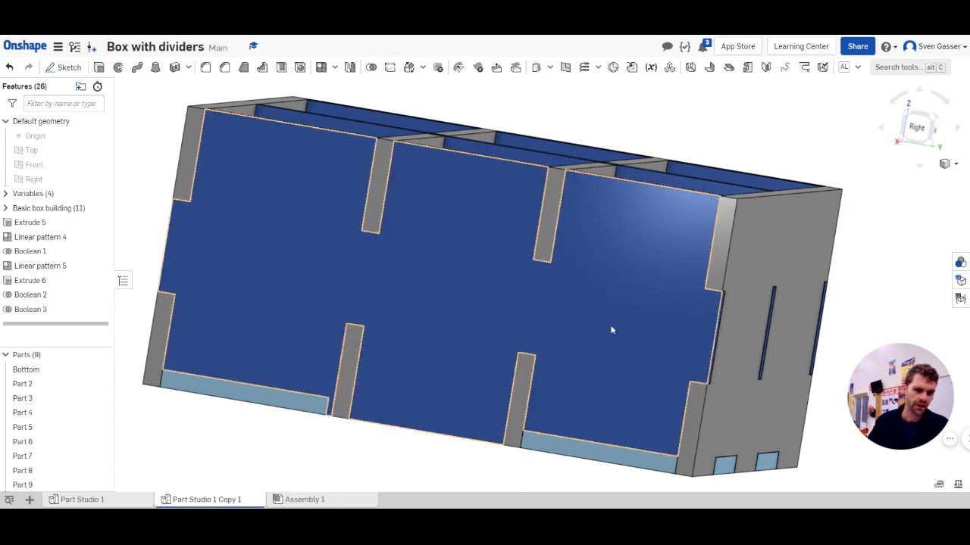
scroll(552, 353, down, 3)
scroll(594, 411, up, 5)
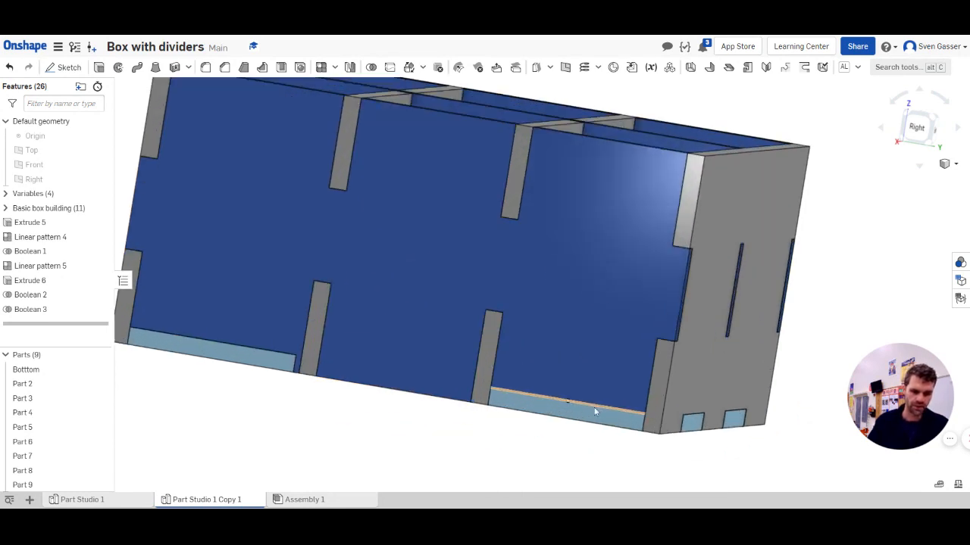
Step: Inspect the divider tabs through the underside of the box and the divider grid seen from above
right_drag(585, 422, 572, 363)
scroll(575, 368, down, 5)
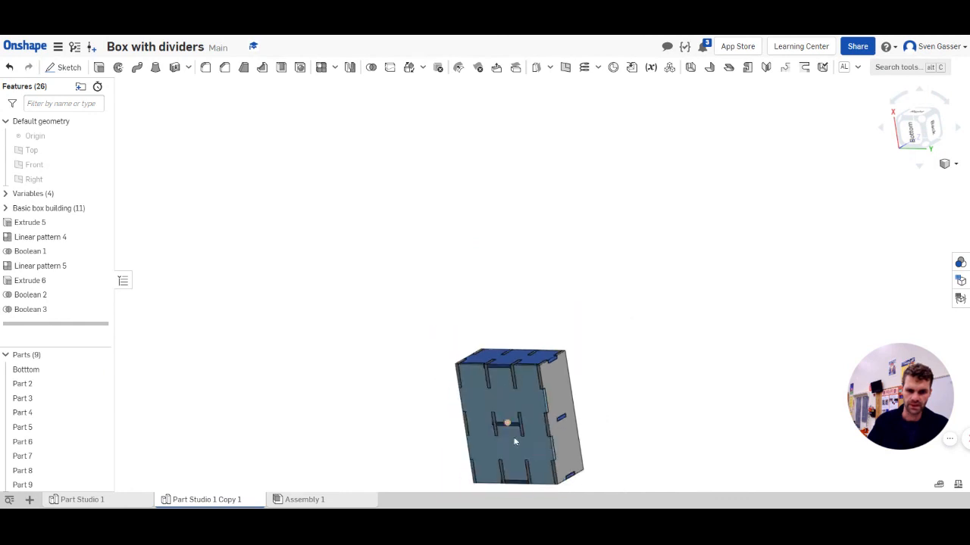
scroll(519, 454, up, 4)
scroll(522, 455, up, 6)
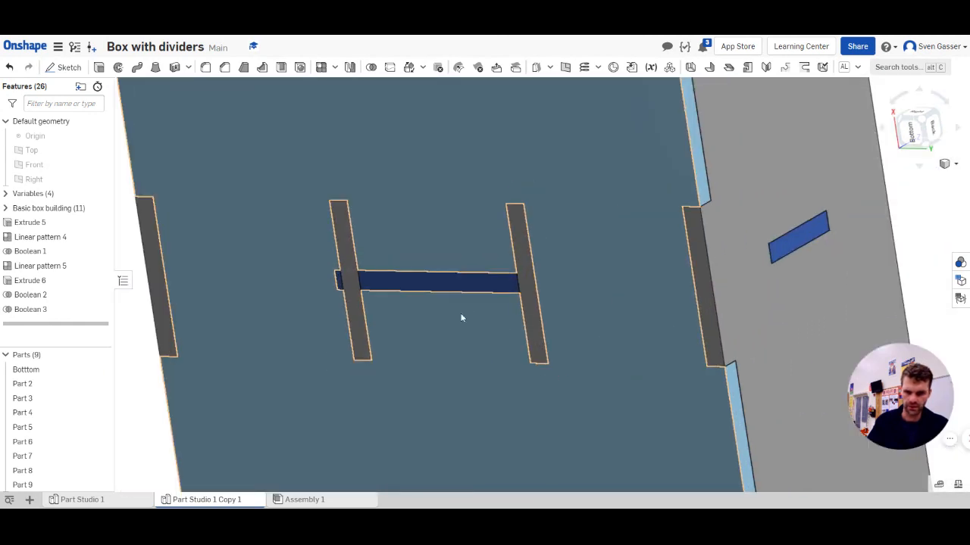
scroll(459, 322, down, 6)
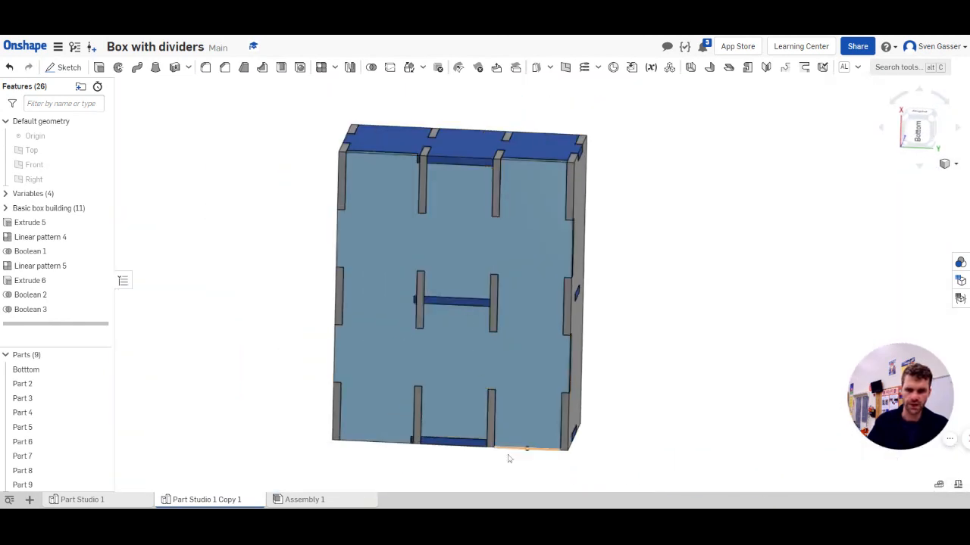
scroll(508, 457, up, 2)
right_drag(516, 376, 465, 431)
scroll(478, 411, down, 3)
scroll(455, 432, up, 1)
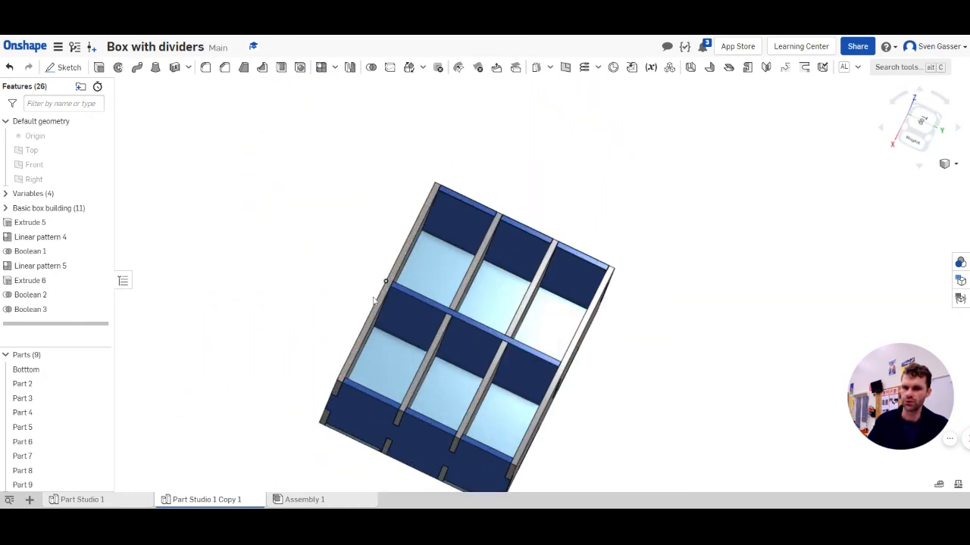
scroll(444, 444, down, 1)
scroll(450, 435, up, 1)
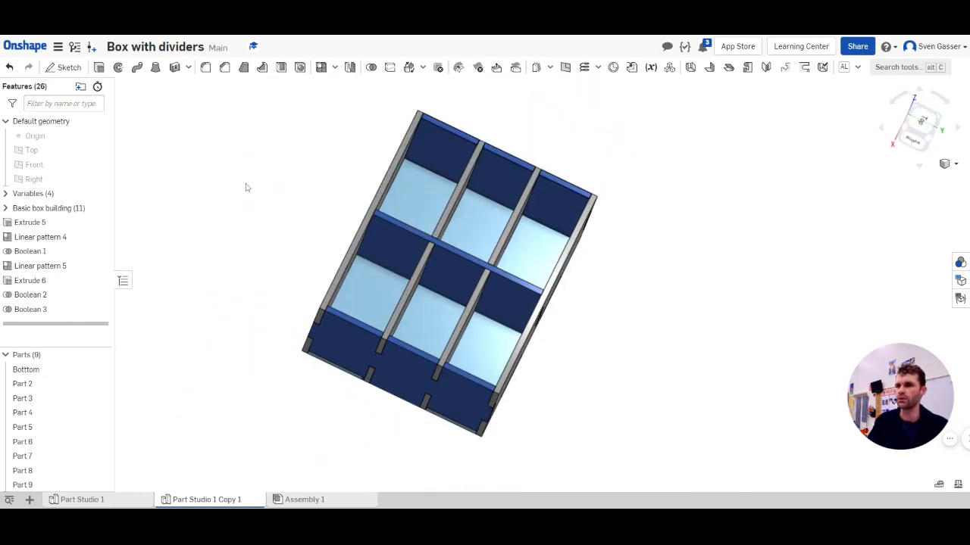